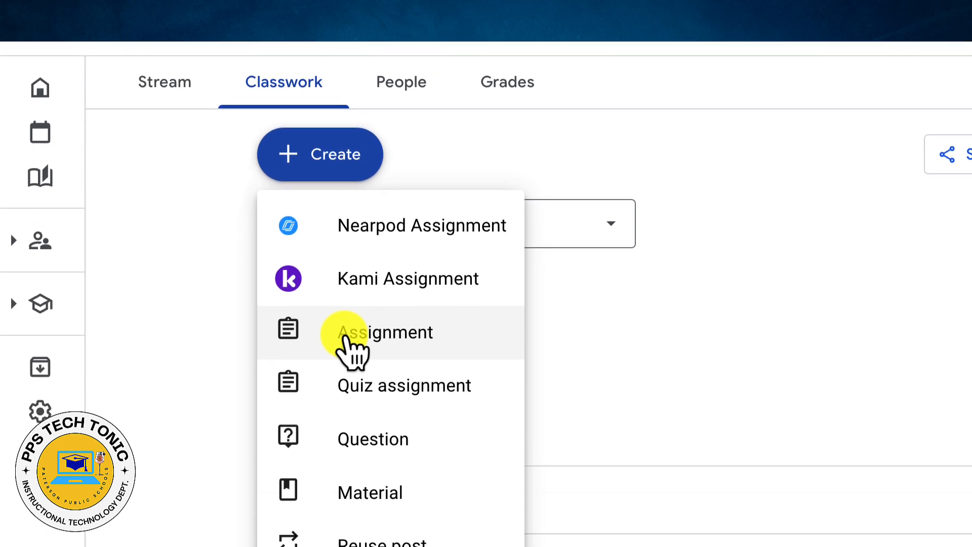
Create a new class assignment titled "Photosynthesis".
click(344, 456)
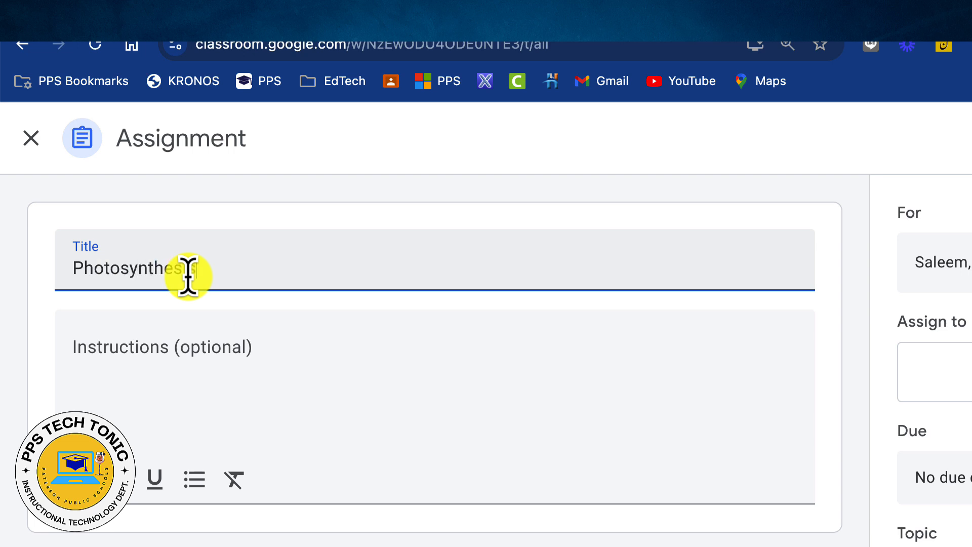
click(118, 349)
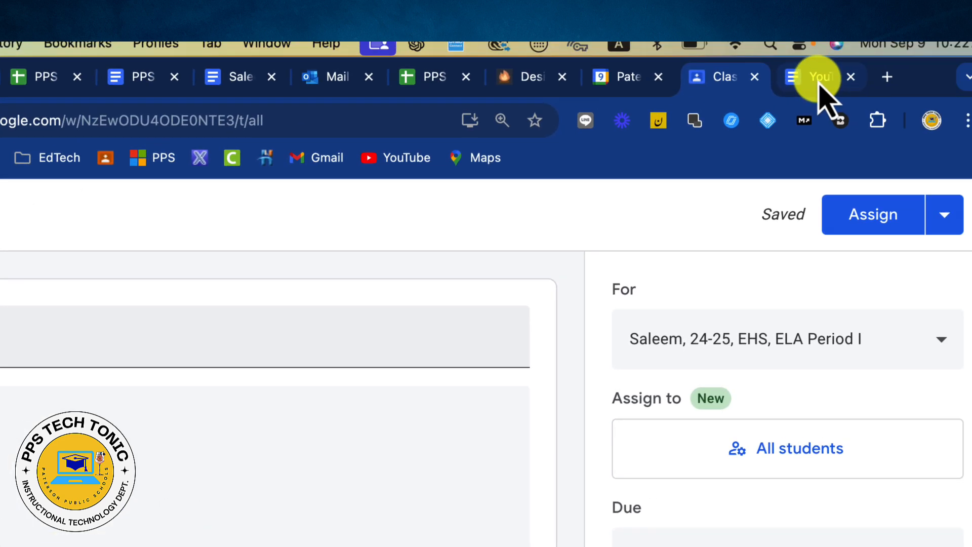
Copy the first video question, about humans making their own food, from the Google Docs question document into the assignment's instructions.
click(790, 91)
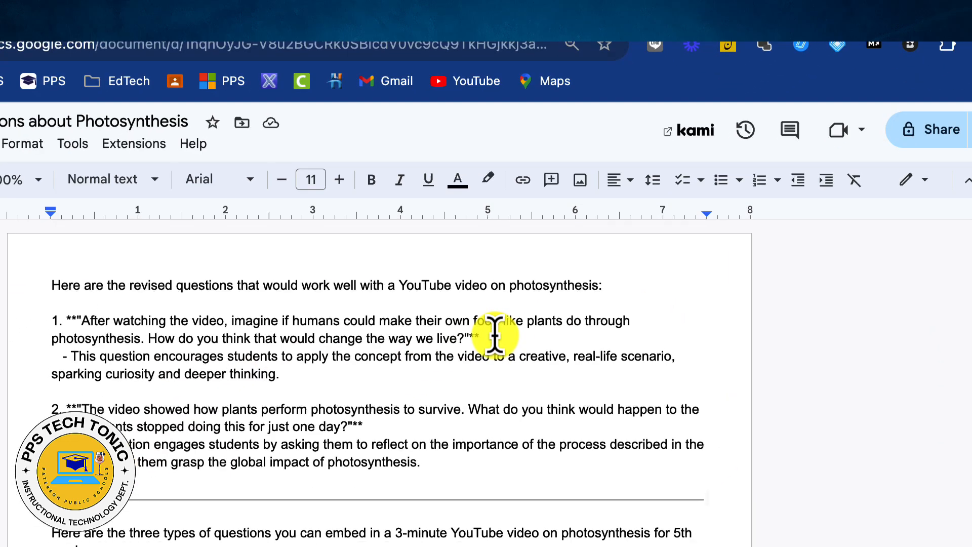
drag(372, 425, 25, 424)
drag(132, 338, 65, 321)
key(super+c)
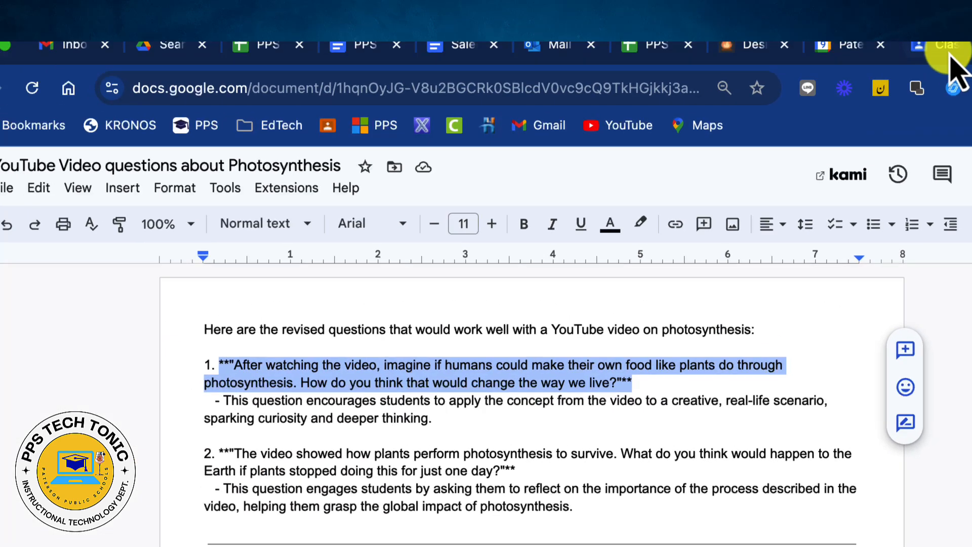
click(957, 65)
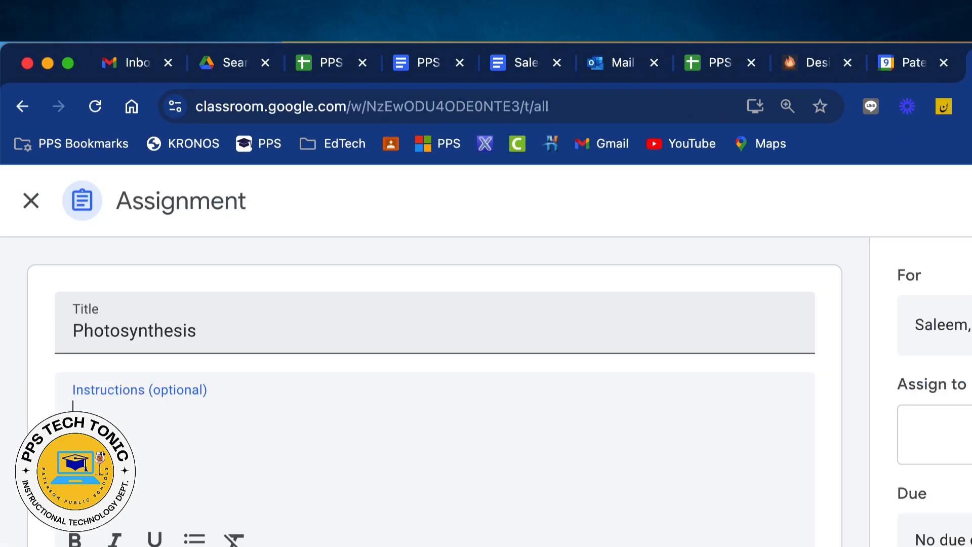
key(super+v)
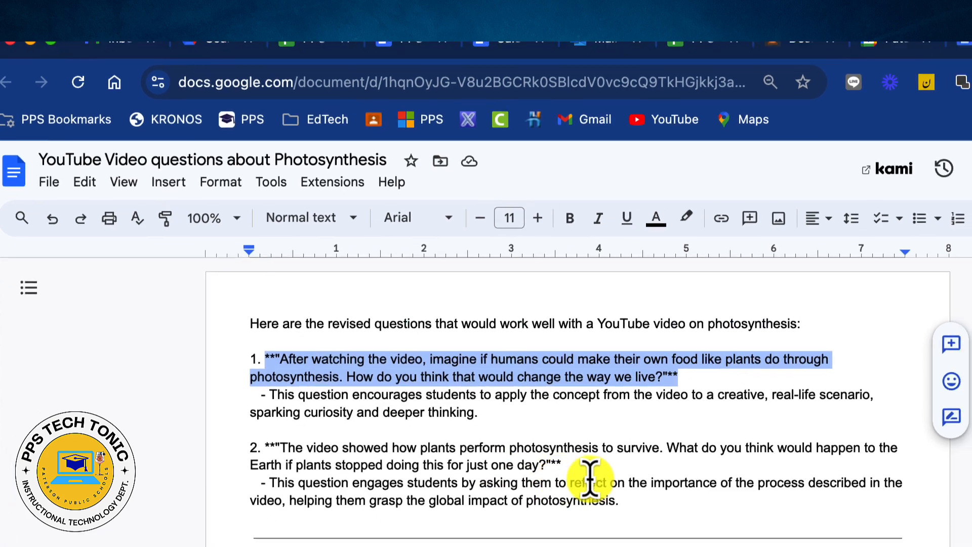
Copy the second question from the Google Docs document below the first in the instructions, changing "showed" to "will show".
drag(567, 465, 262, 450)
key(super+c)
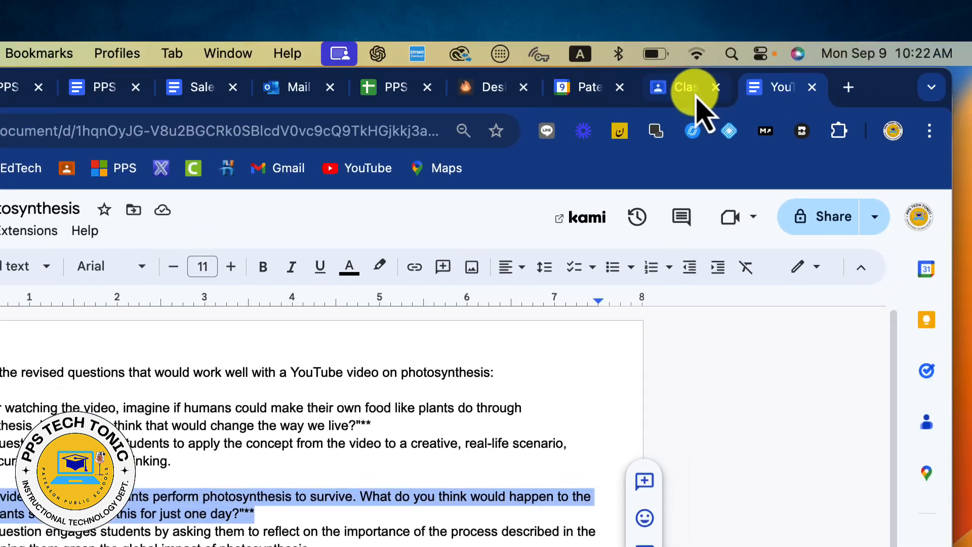
click(693, 95)
key(super+v)
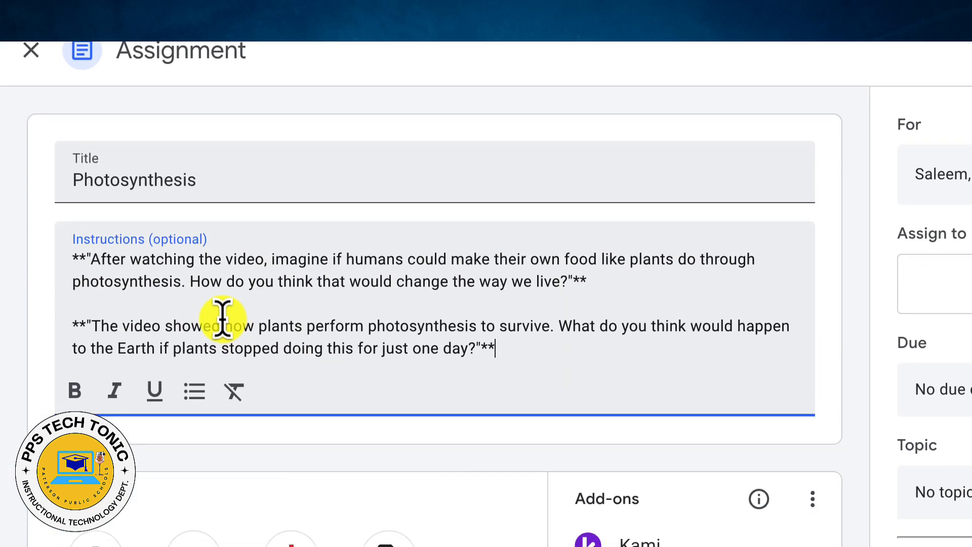
drag(224, 495, 171, 494)
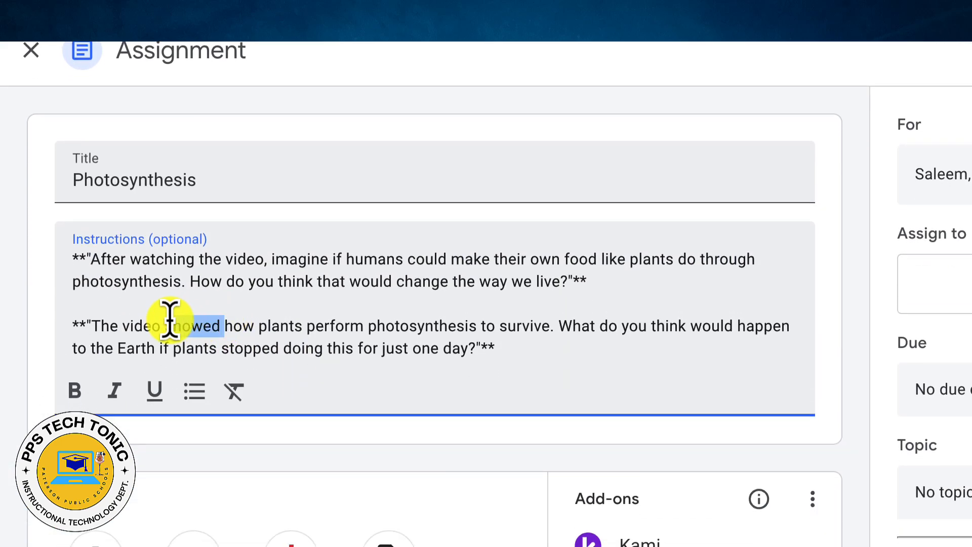
text(will show)
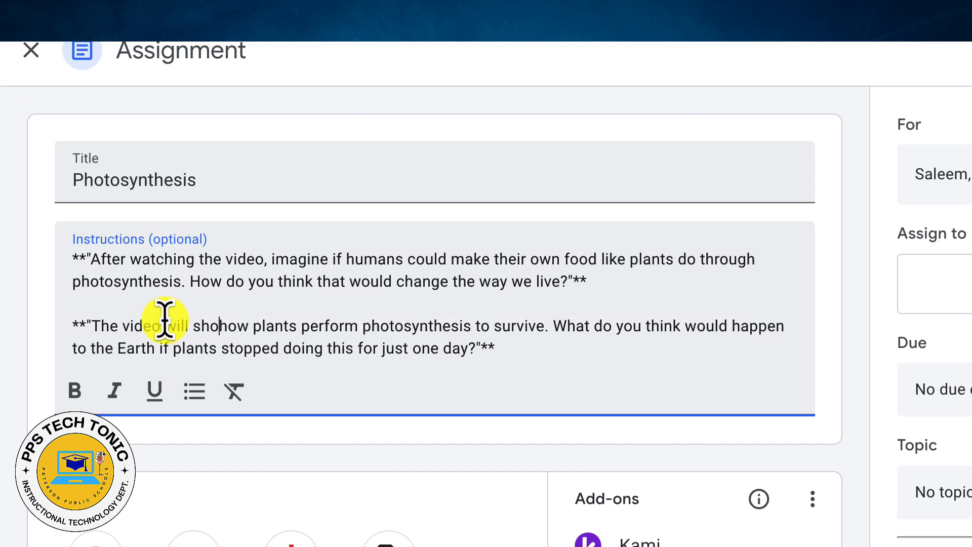
Start attaching a YouTube video to the assignment and search for "Photosynthesis for 5th graders".
scroll(443, 383, down, 1)
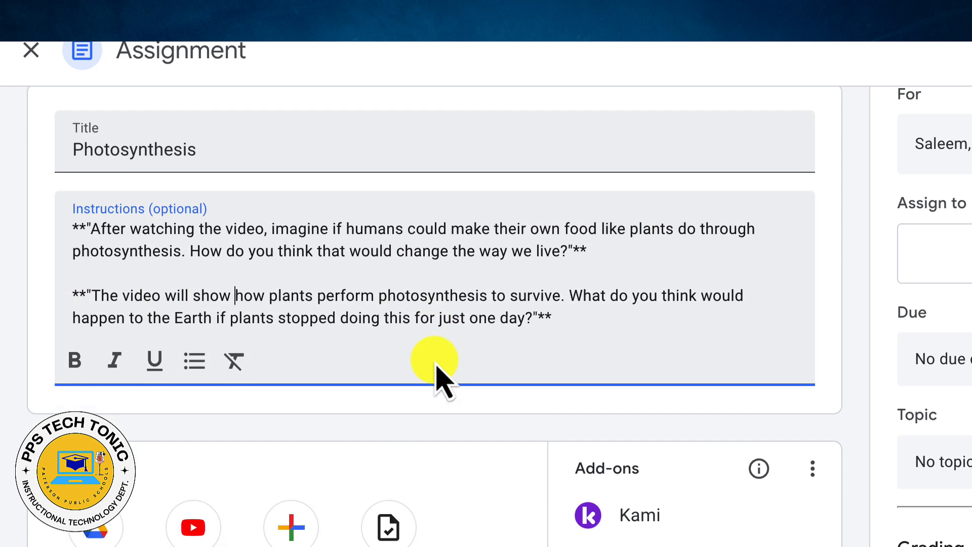
scroll(420, 324, down, 1)
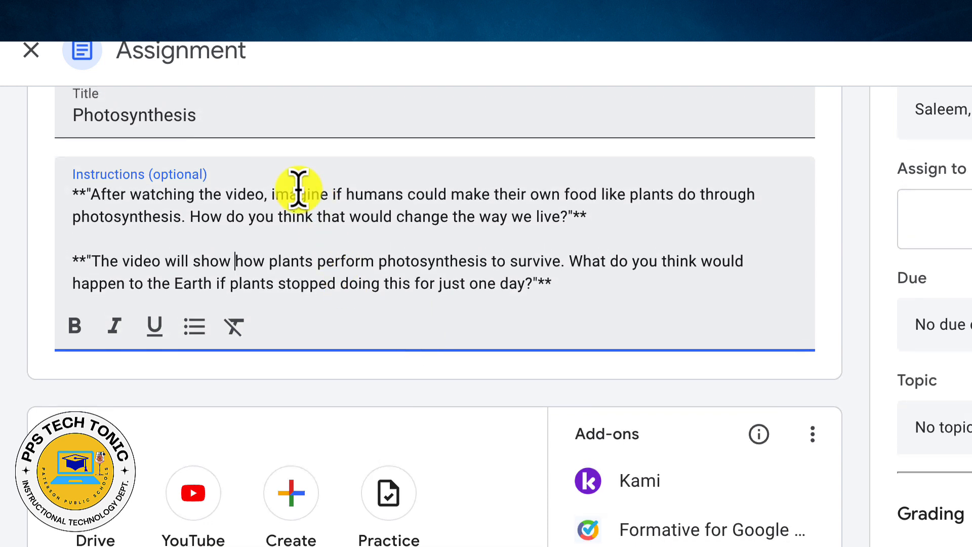
scroll(314, 223, down, 1)
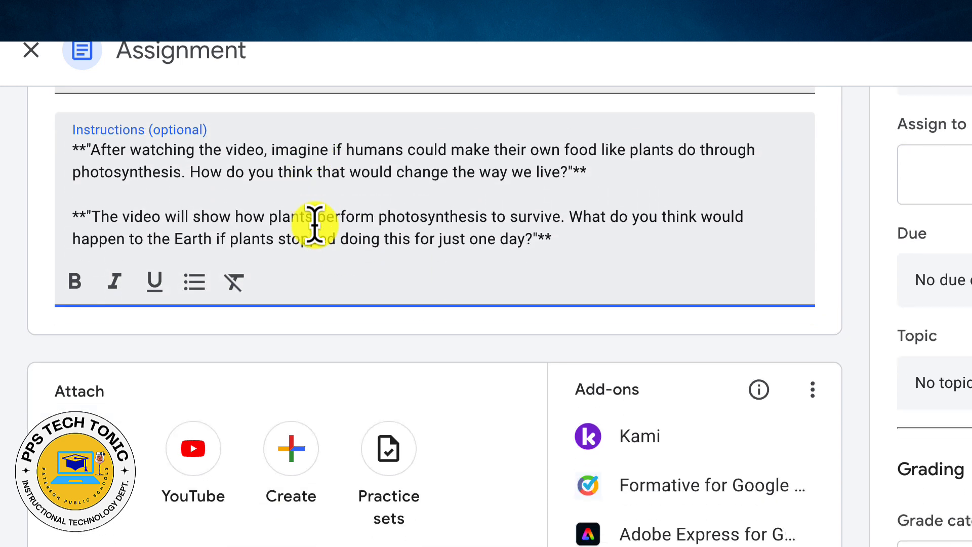
scroll(314, 223, down, 2)
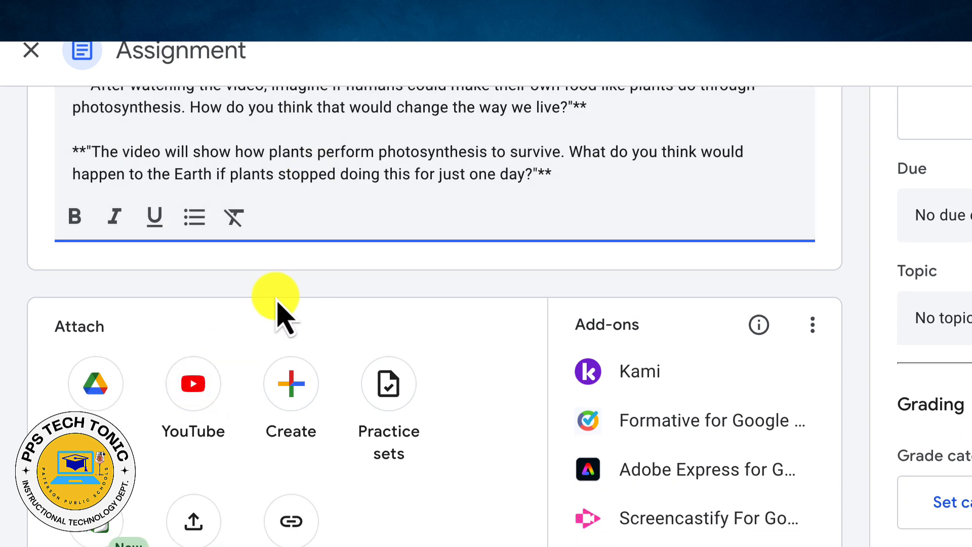
scroll(228, 334, down, 2)
click(197, 316)
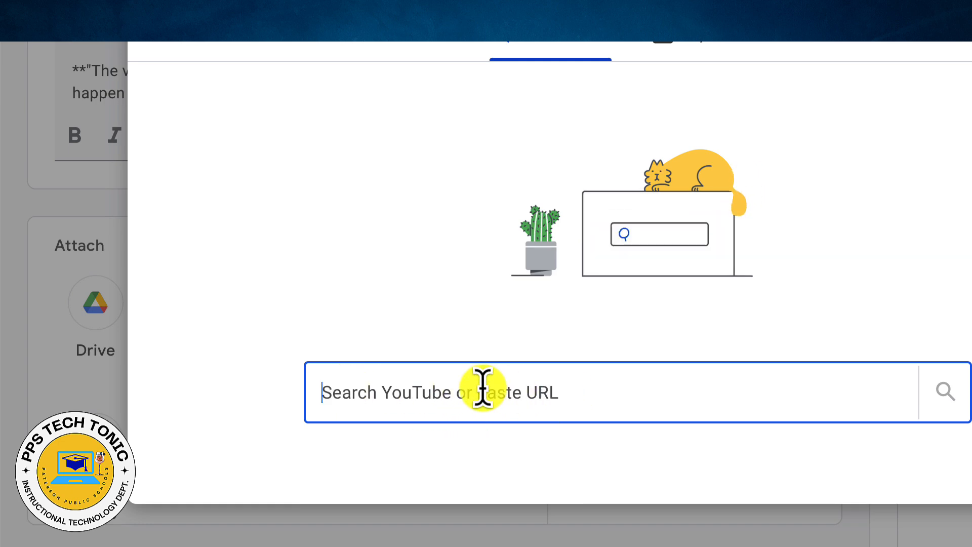
text(Photosyen)
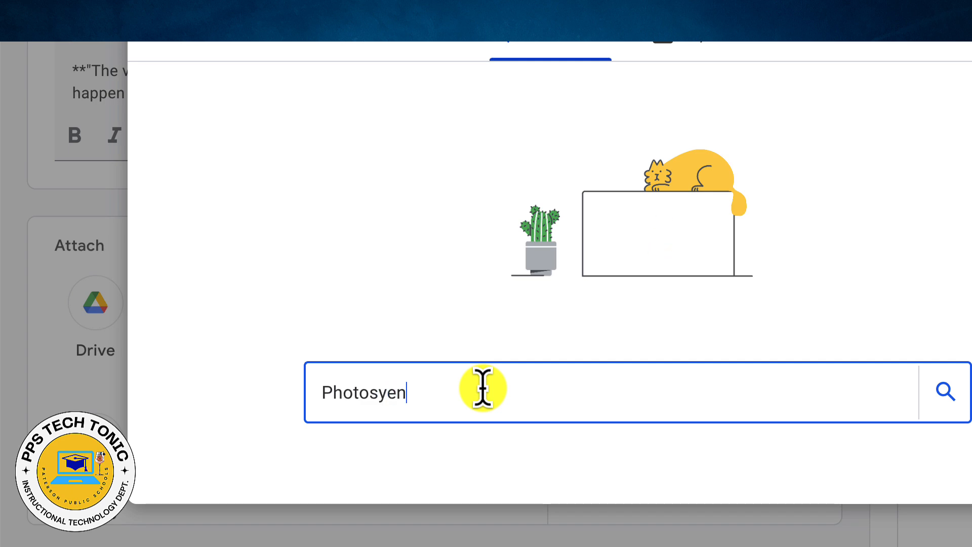
text(thesis for 5th graders)
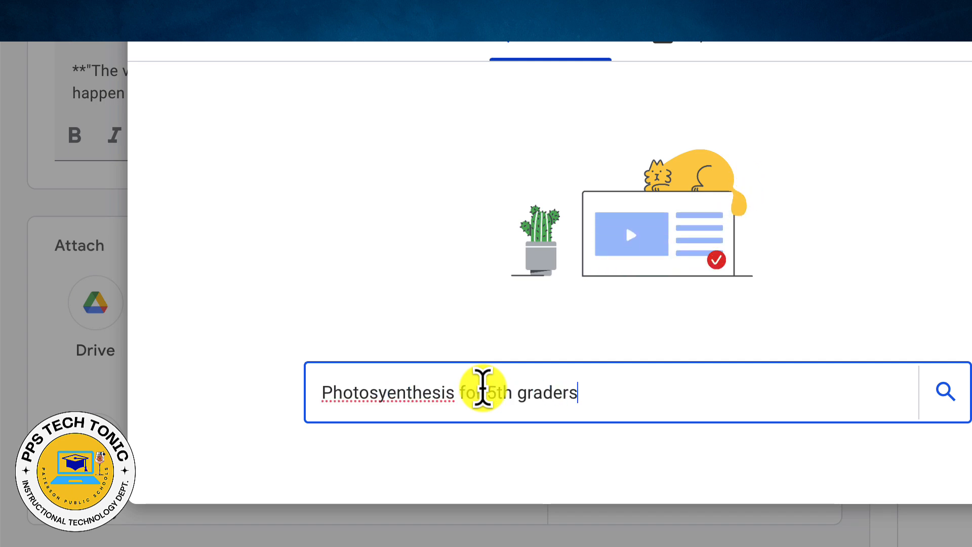
click(392, 393)
key(BackSpace)
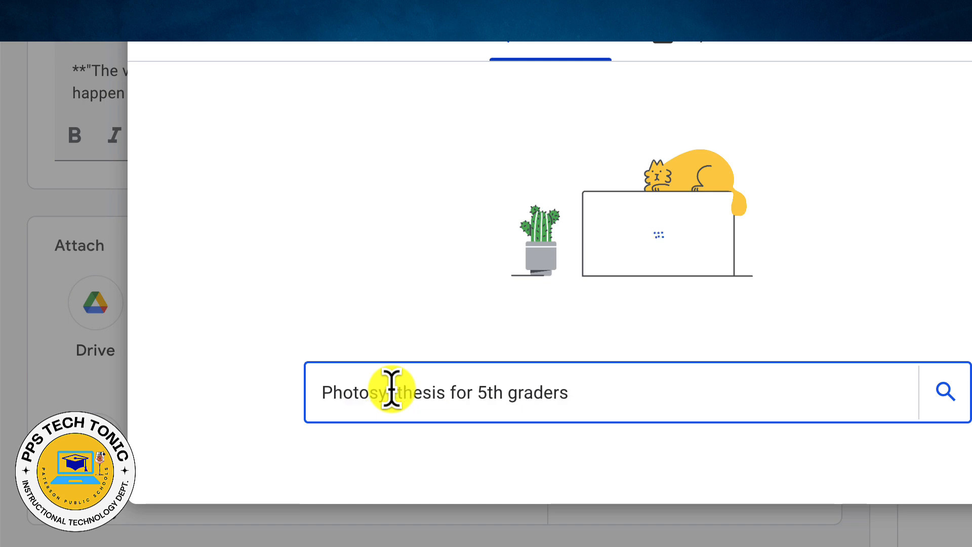
click(945, 391)
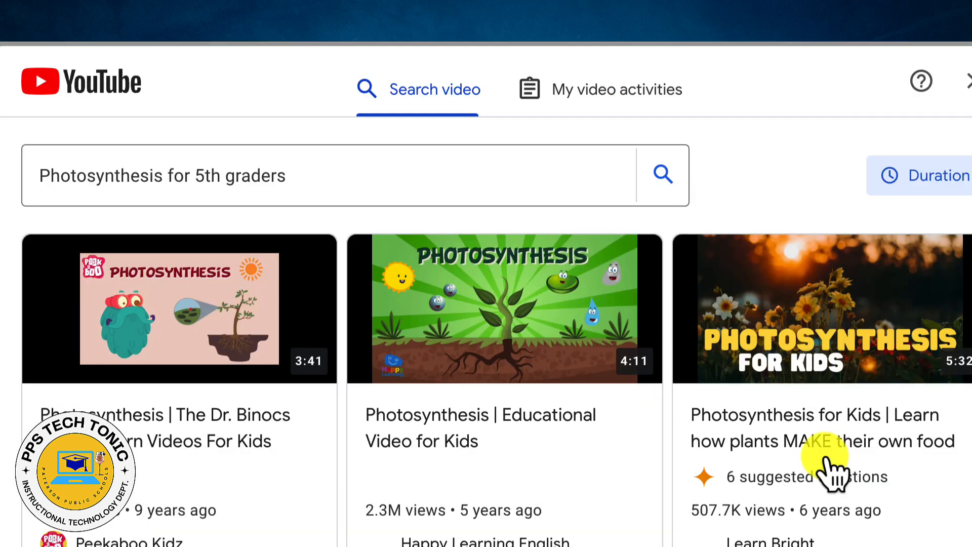
Choose the video "Photosynthesis | Educational Video for Kids", review its description, and start adding questions to it.
scroll(274, 448, down, 1)
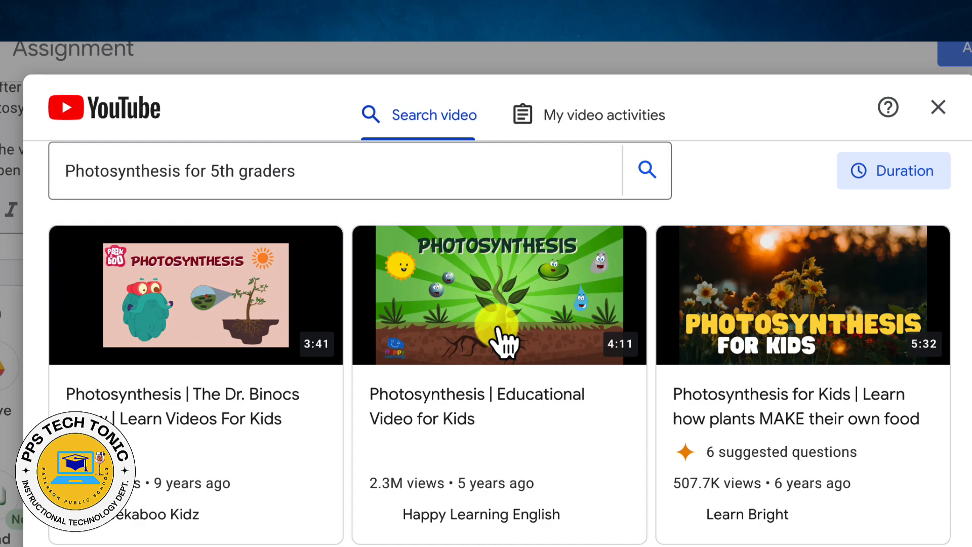
click(503, 329)
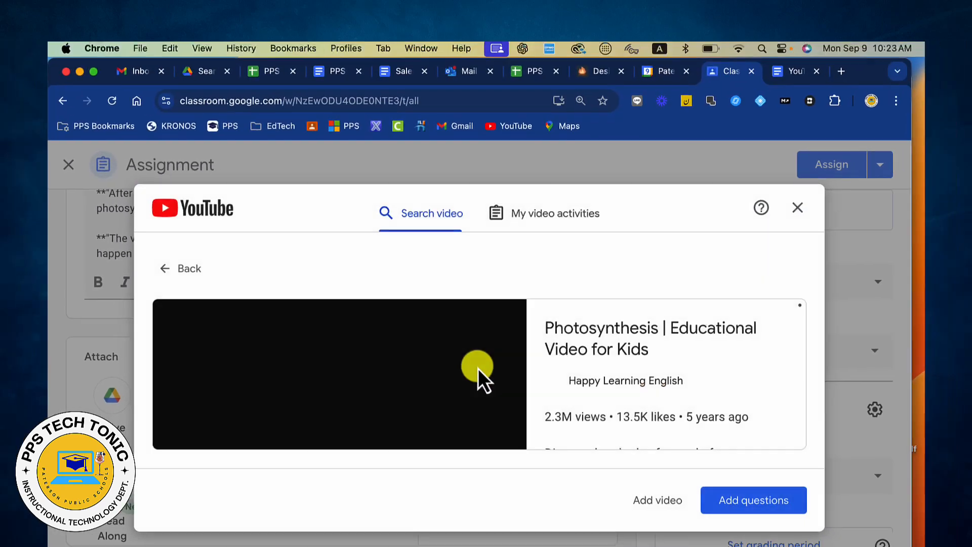
scroll(618, 340, down, 3)
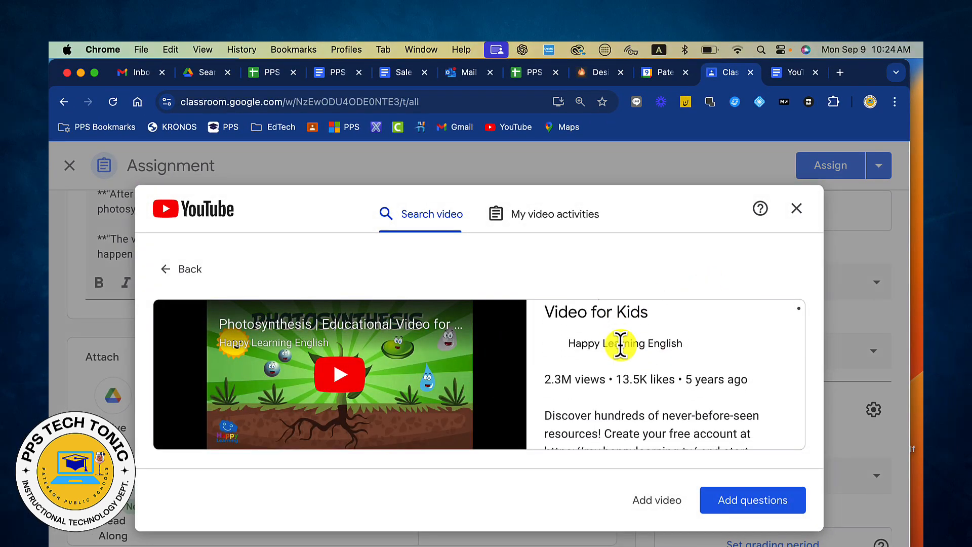
scroll(577, 360, down, 10)
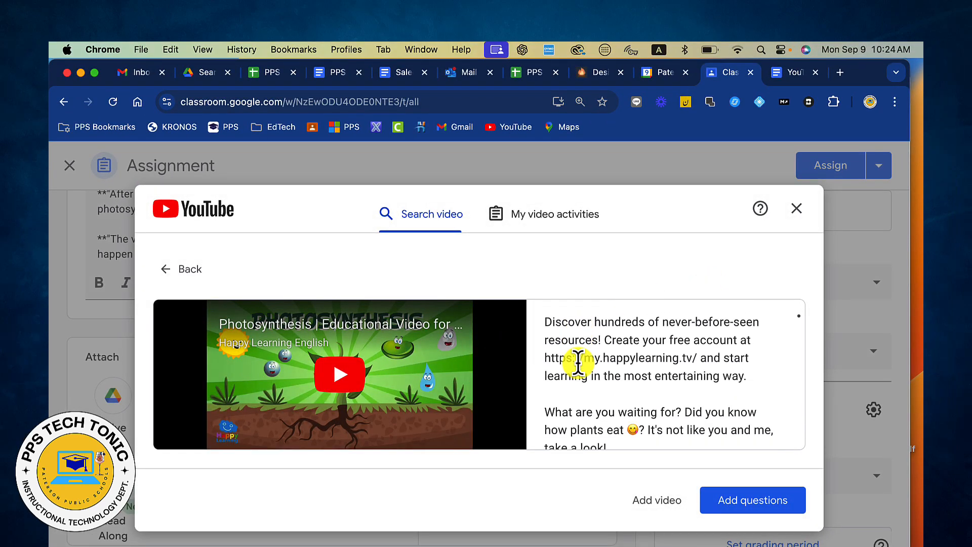
scroll(577, 363, up, 10)
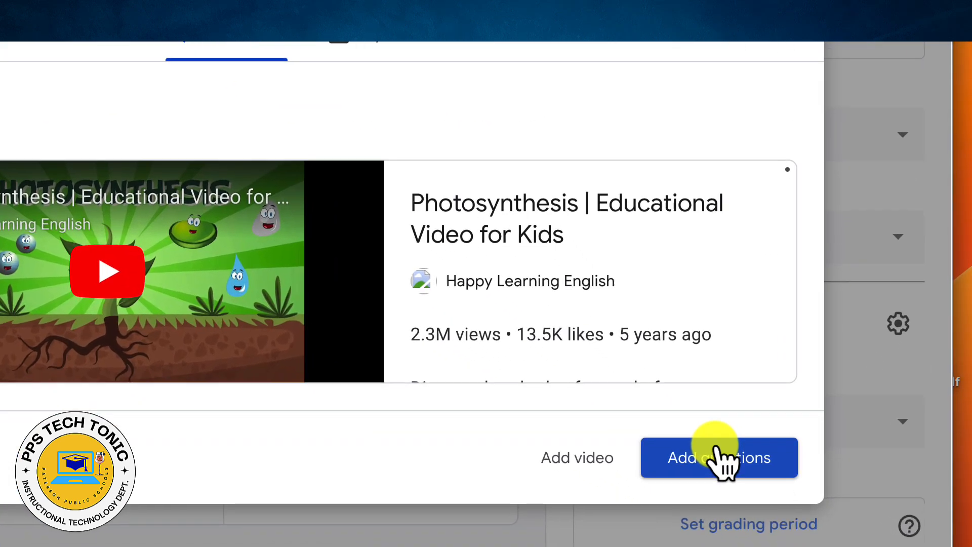
click(755, 501)
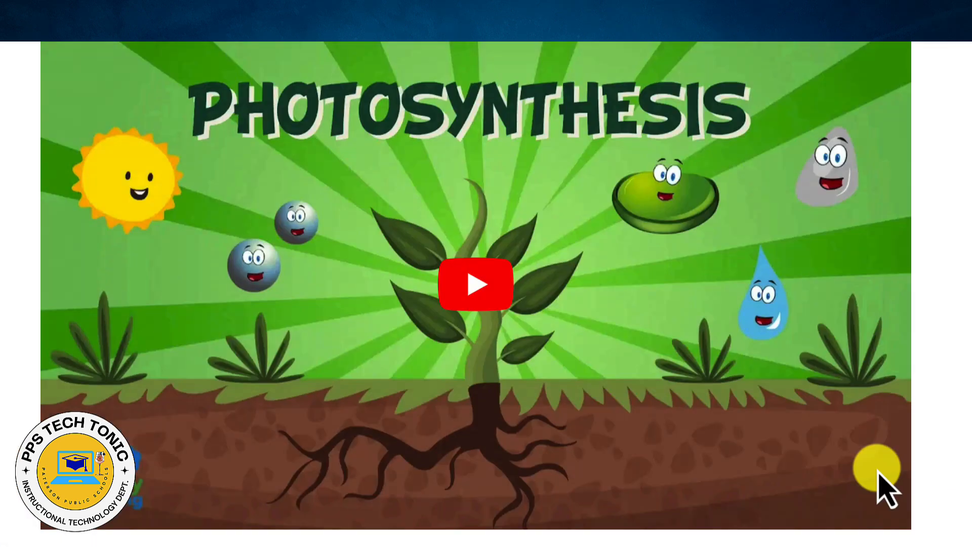
Add a multiple choice question to the video activity.
scroll(651, 423, down, 6)
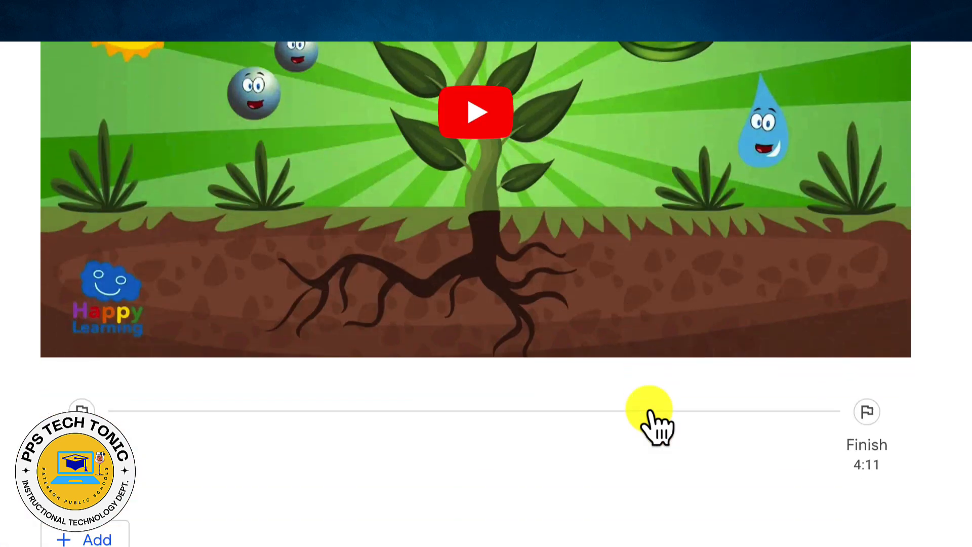
scroll(445, 422, down, 3)
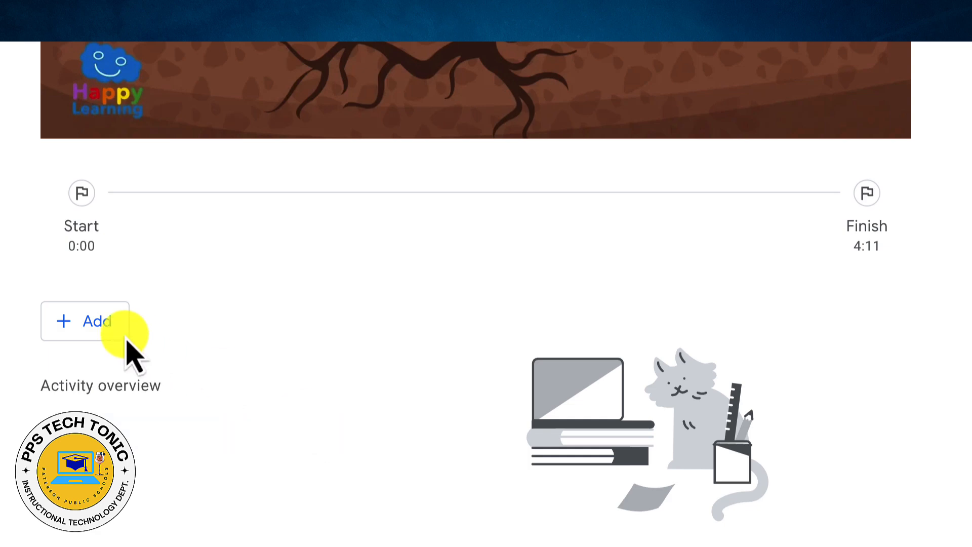
click(253, 304)
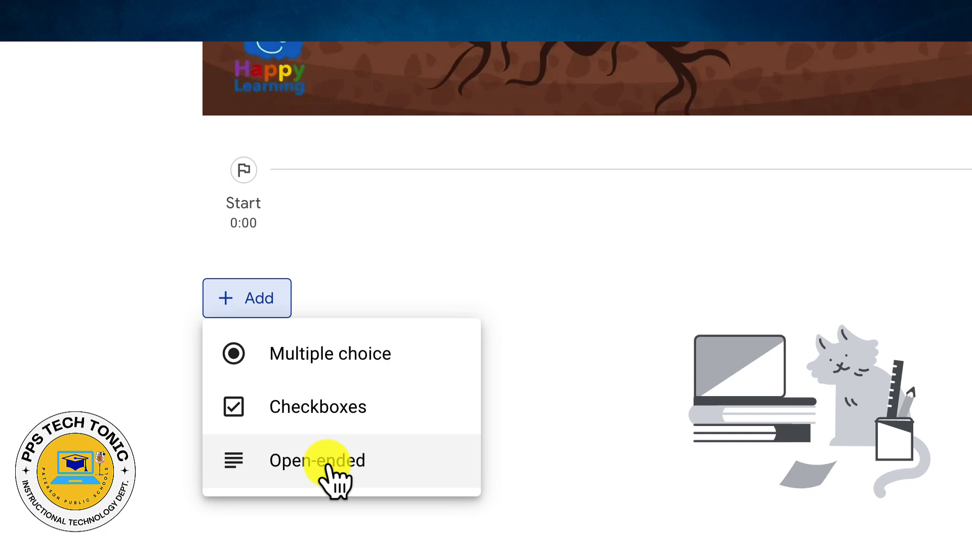
click(314, 354)
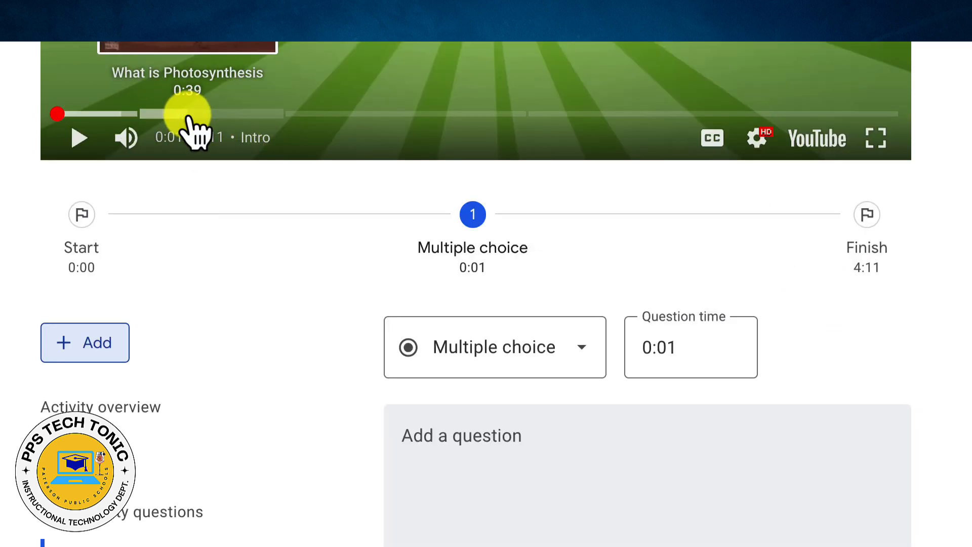
Set the multiple choice question's time in the video to 1:00.
scroll(187, 116, up, 2)
scroll(188, 119, up, 1)
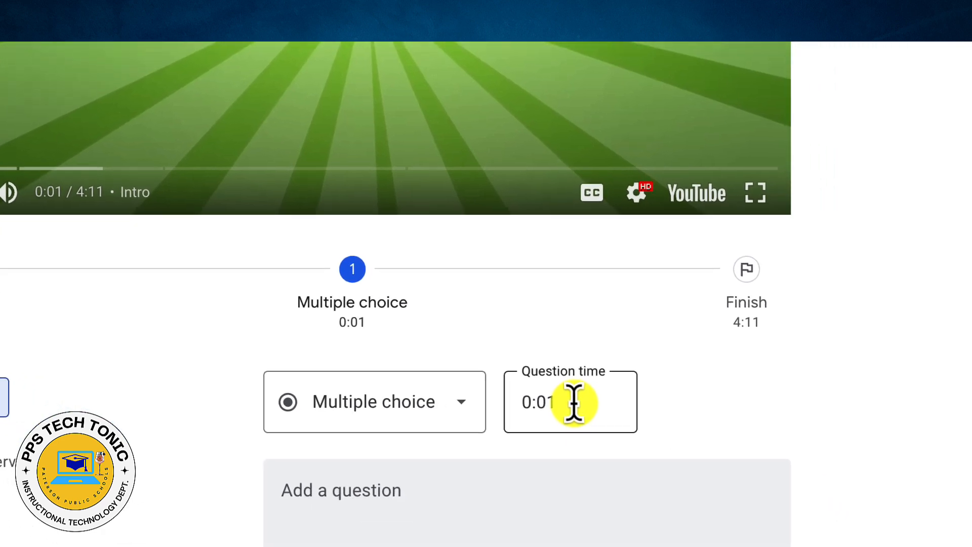
click(689, 446)
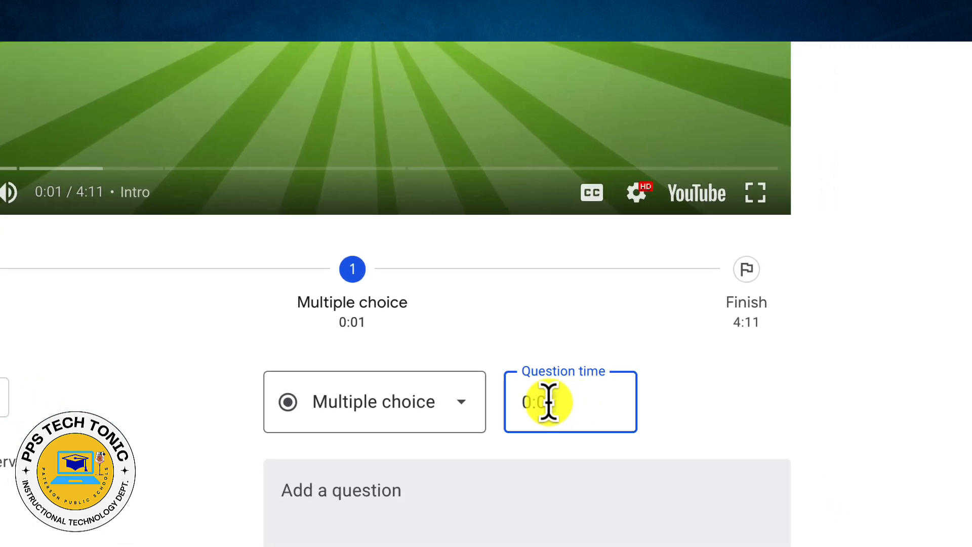
drag(549, 402, 516, 405)
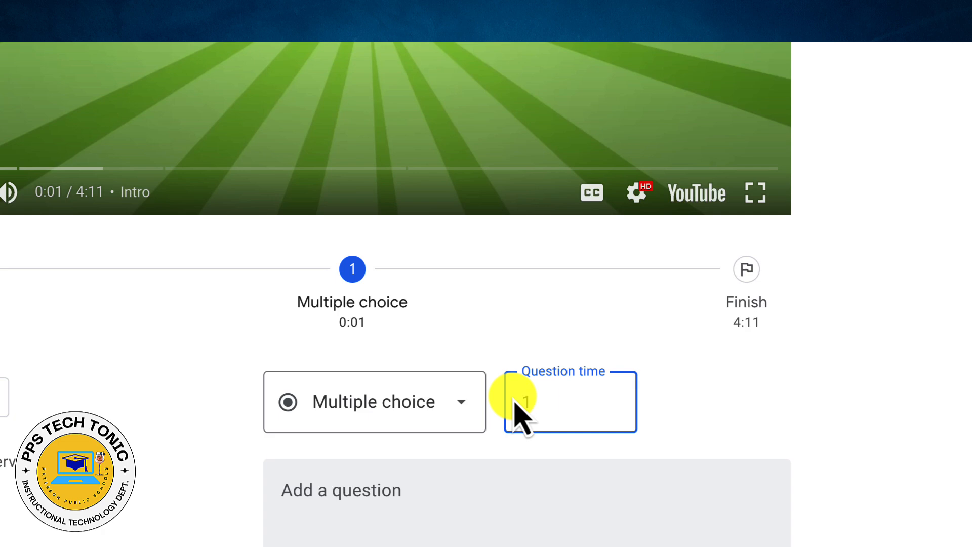
scroll(577, 399, down, 3)
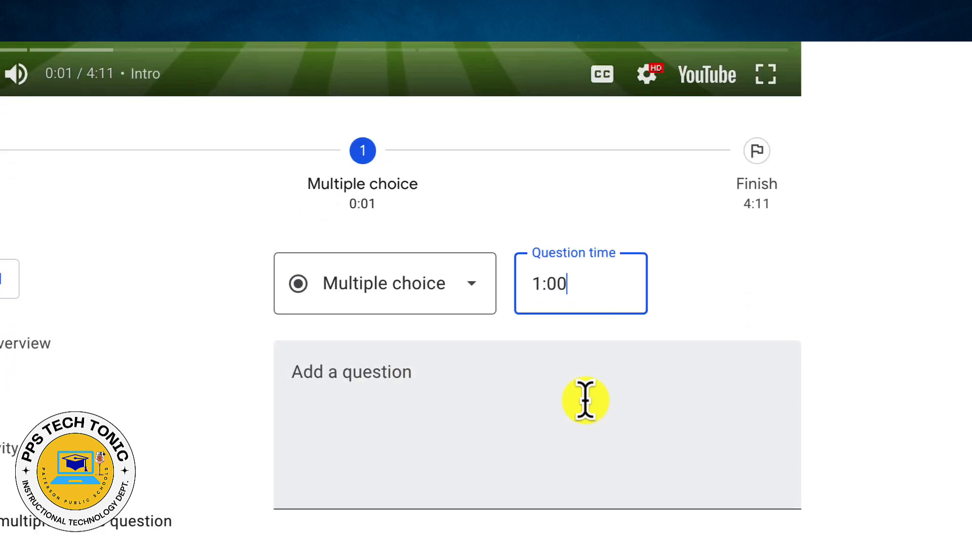
scroll(557, 387, left, 1)
click(535, 375)
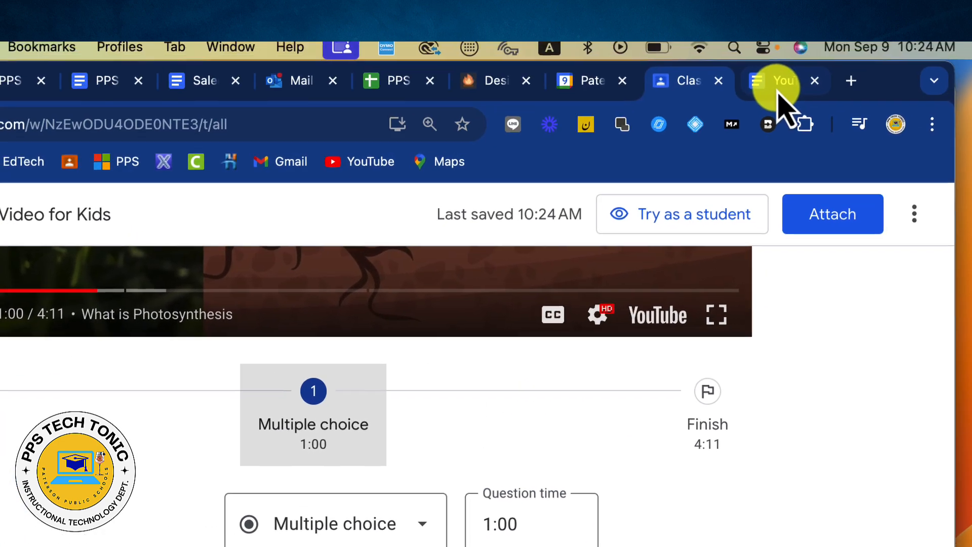
Copy "**Question:** What do plants need to perform photosynthesis?" from the Google Docs questions document into the multiple choice question's text.
click(774, 86)
scroll(390, 531, down, 3)
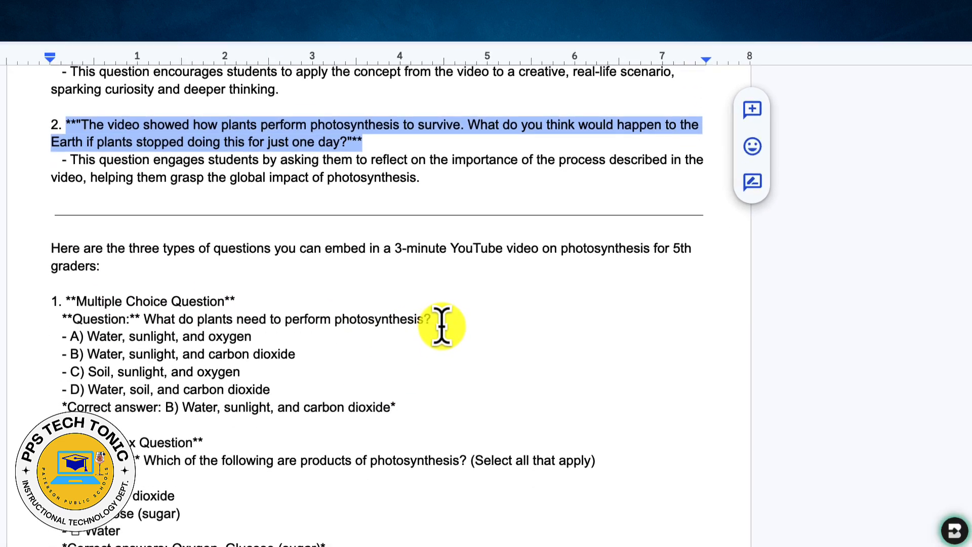
drag(432, 430, 56, 428)
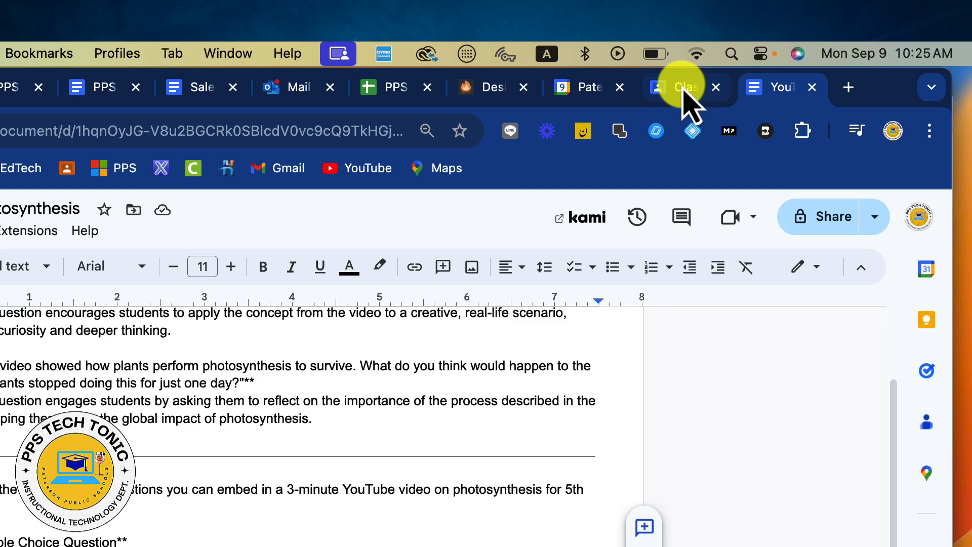
click(686, 91)
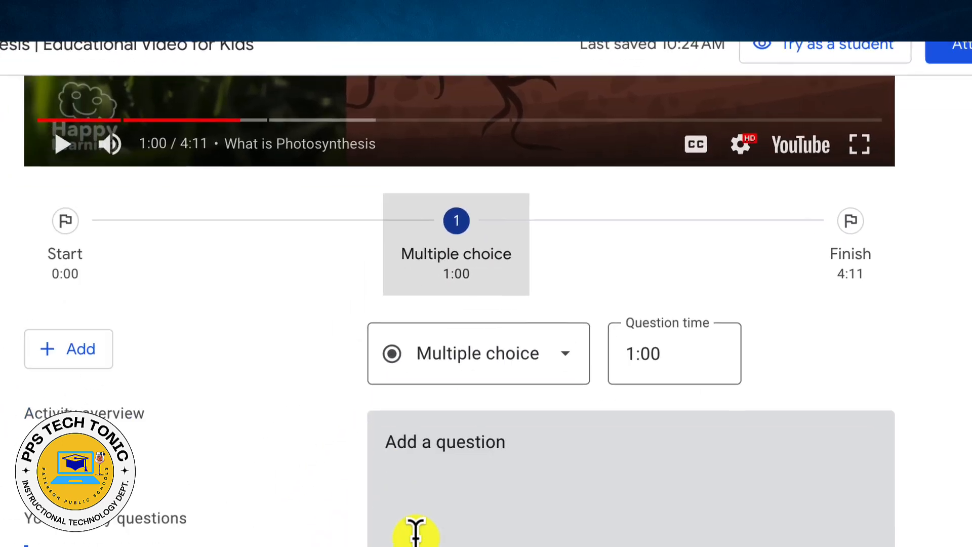
click(479, 374)
text(**Question:** What do plants need to perform photosynthesis?)
scroll(651, 425, down, 3)
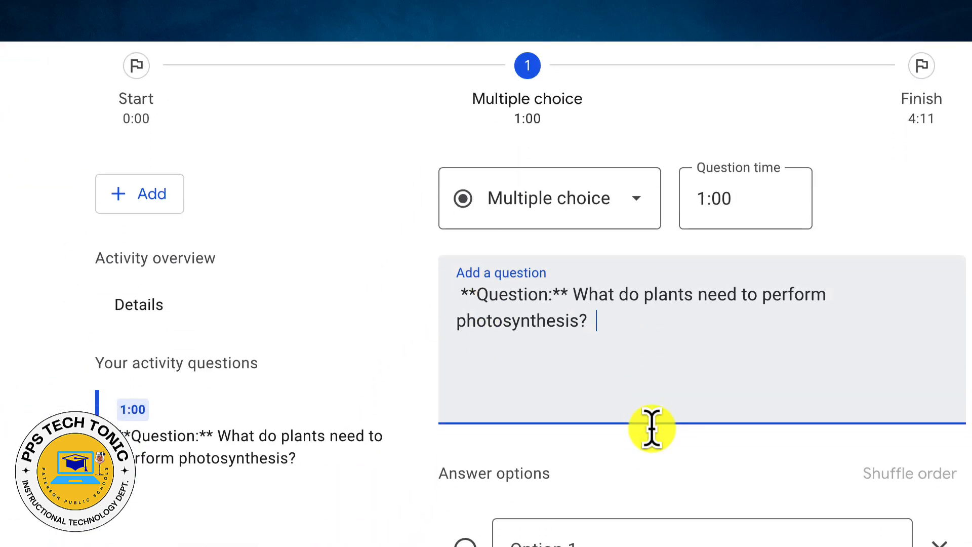
scroll(562, 324, down, 2)
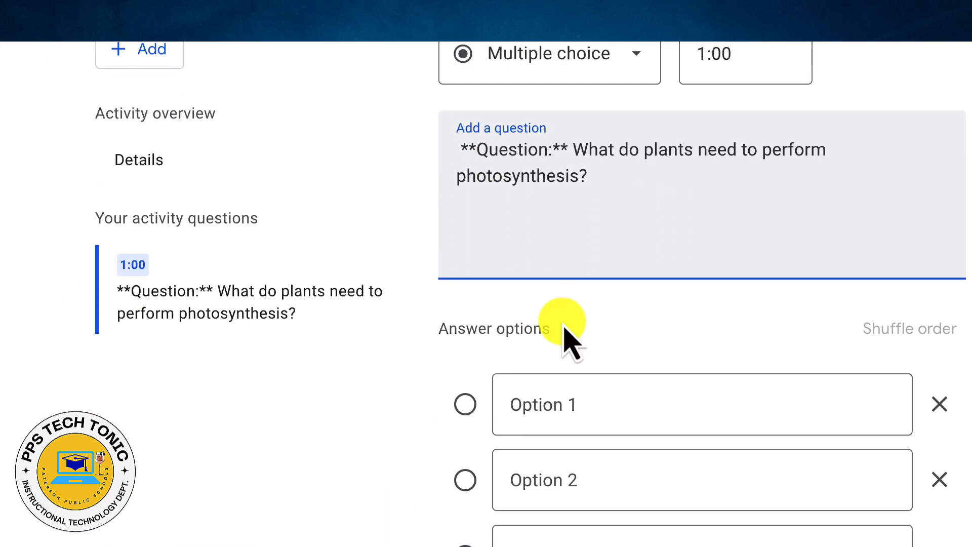
scroll(569, 337, down, 1)
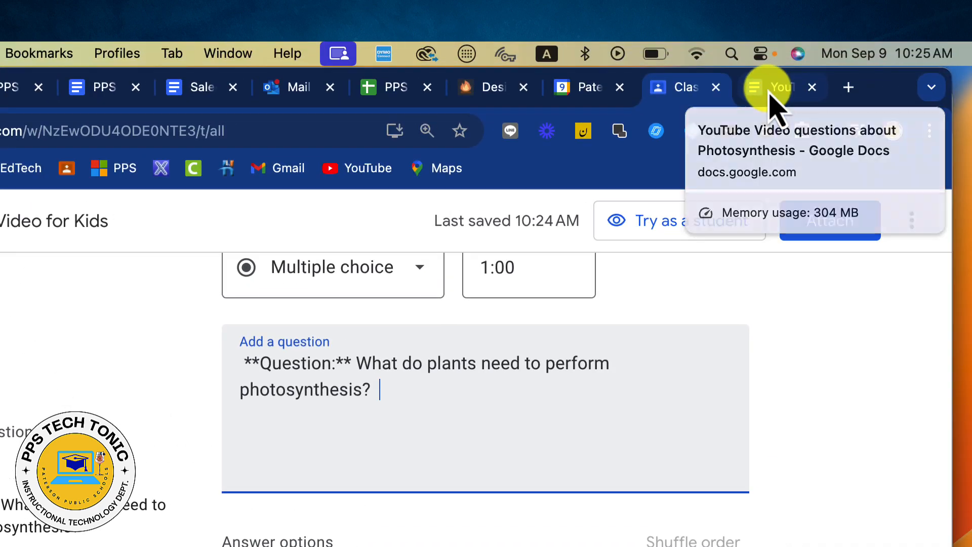
click(773, 100)
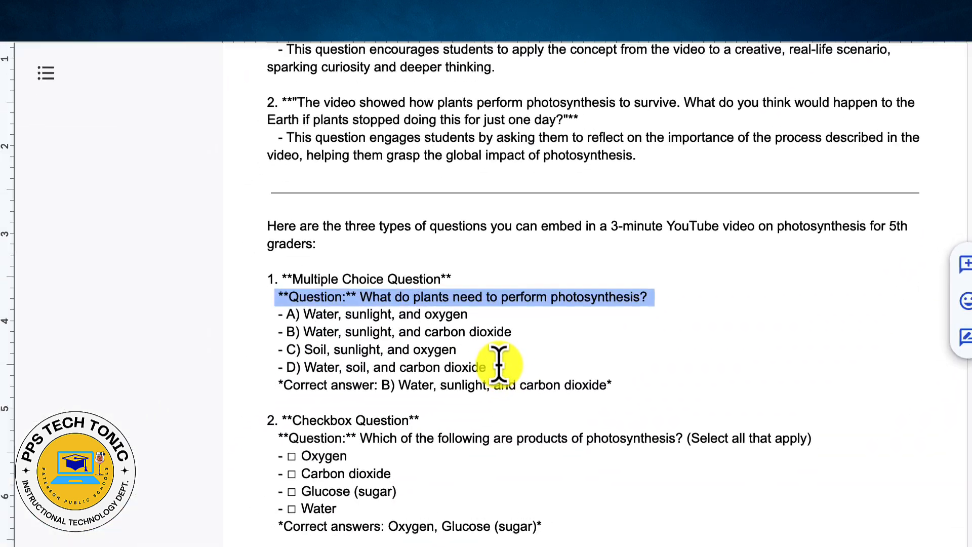
drag(499, 366, 278, 311)
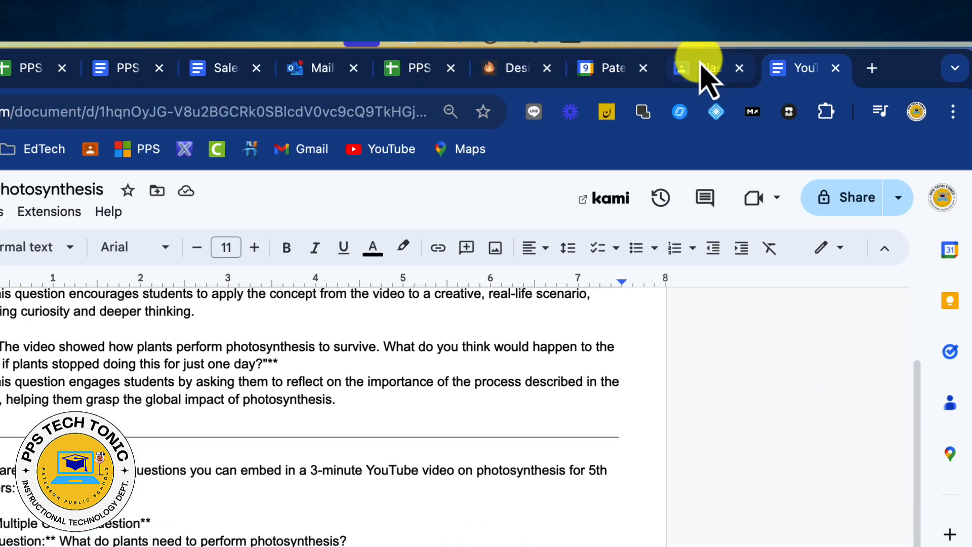
click(706, 79)
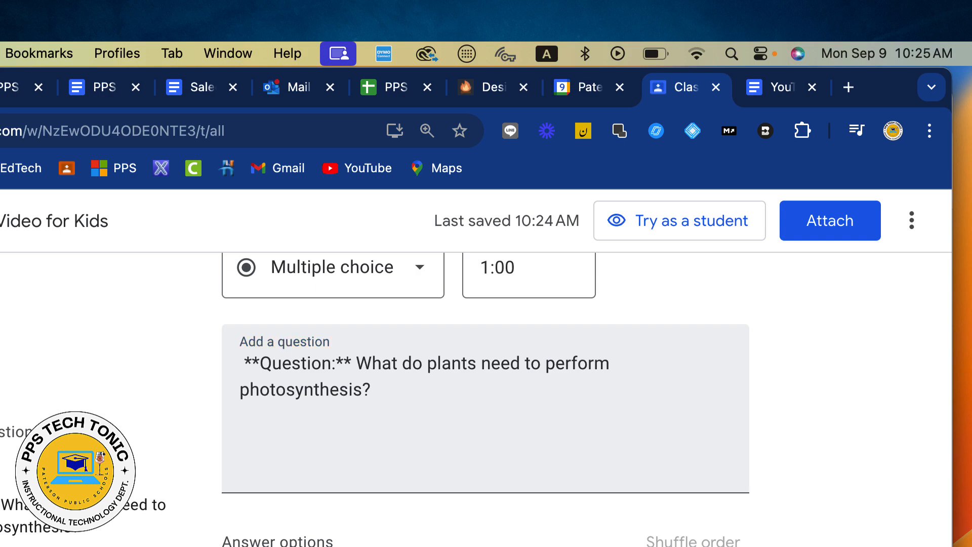
Copy "Water, sunlight, and oxygen" from the questions document into the multiple choice question's first answer option.
click(767, 90)
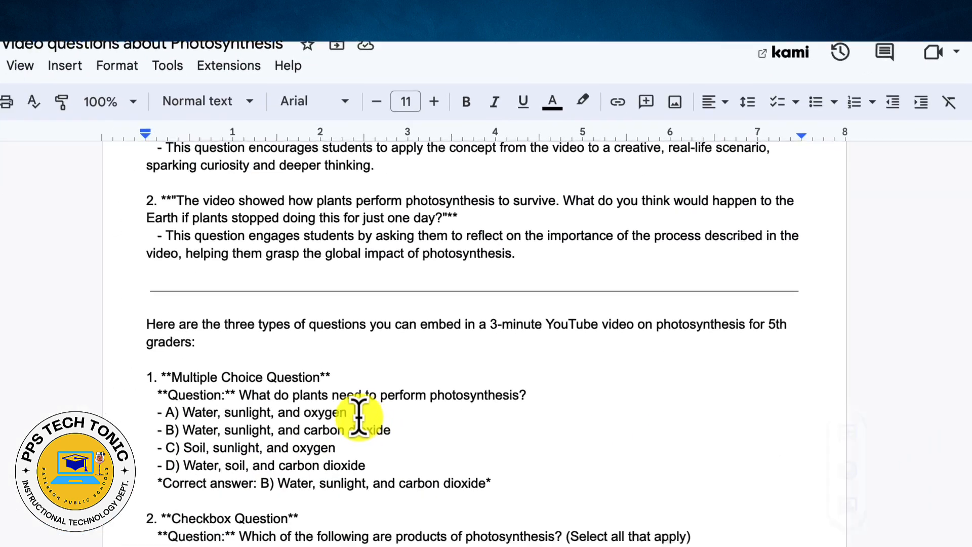
drag(349, 414, 159, 410)
key(ctrl+c)
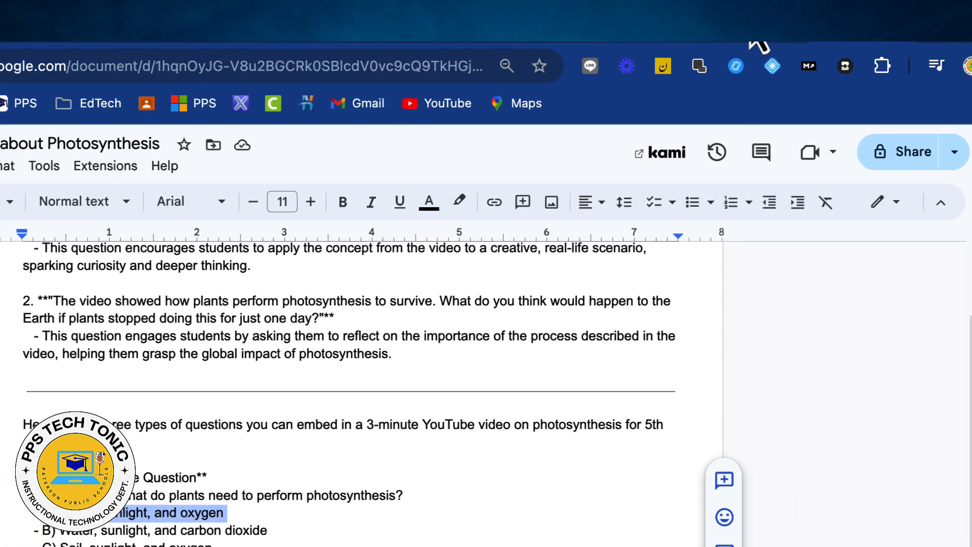
click(677, 91)
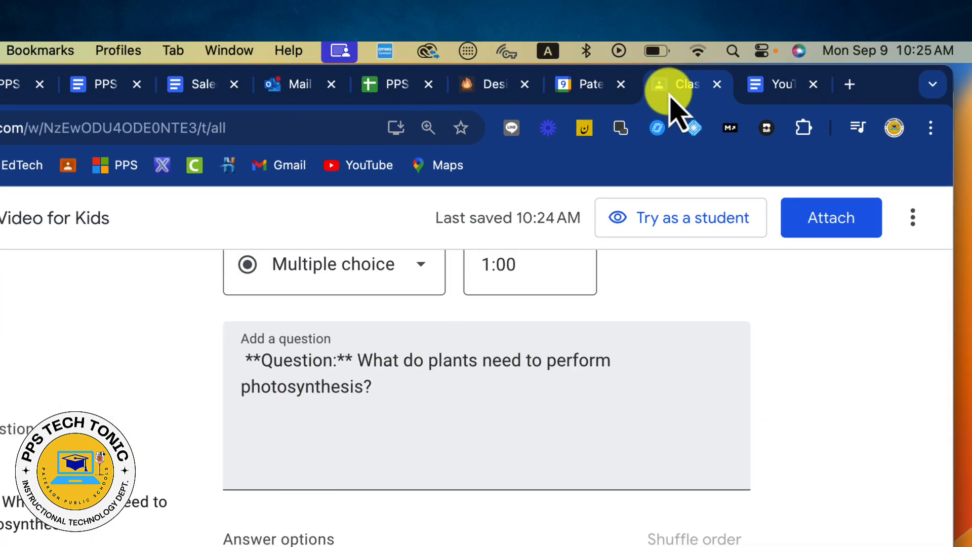
click(430, 405)
key(ctrl+v)
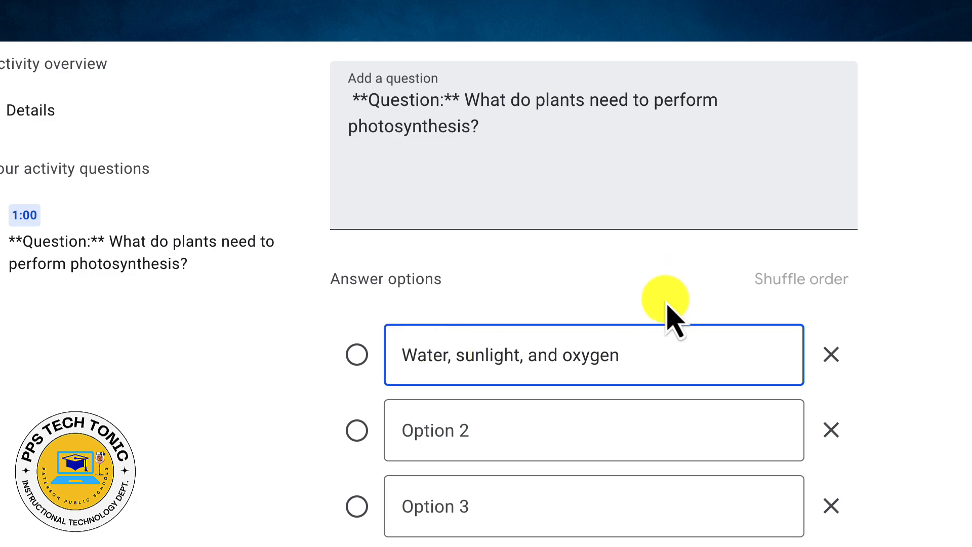
Copy "Water, sunlight, and carbon dioxide" from the questions document into the second answer option.
click(457, 491)
click(764, 99)
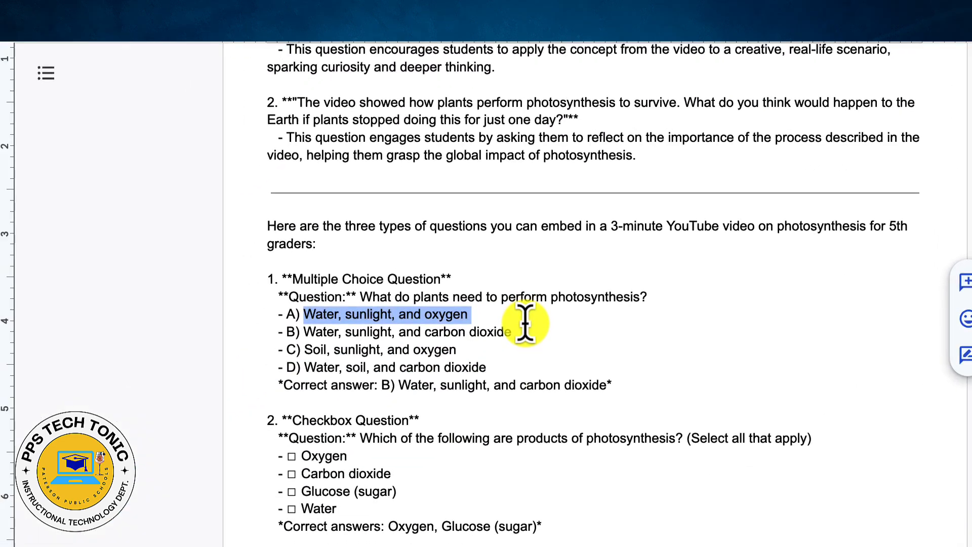
drag(525, 323, 306, 332)
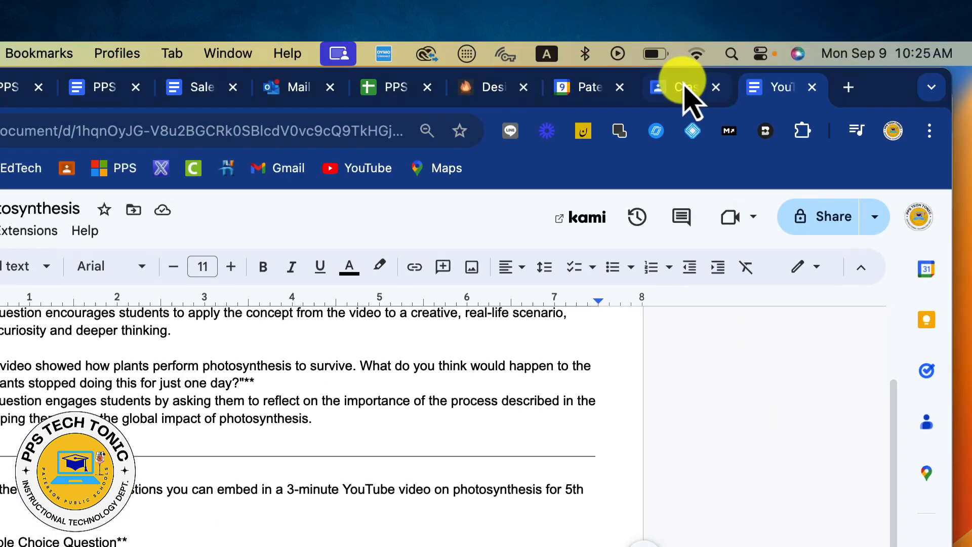
click(689, 98)
click(439, 480)
text(Water, sunlight, and carbon dioxide)
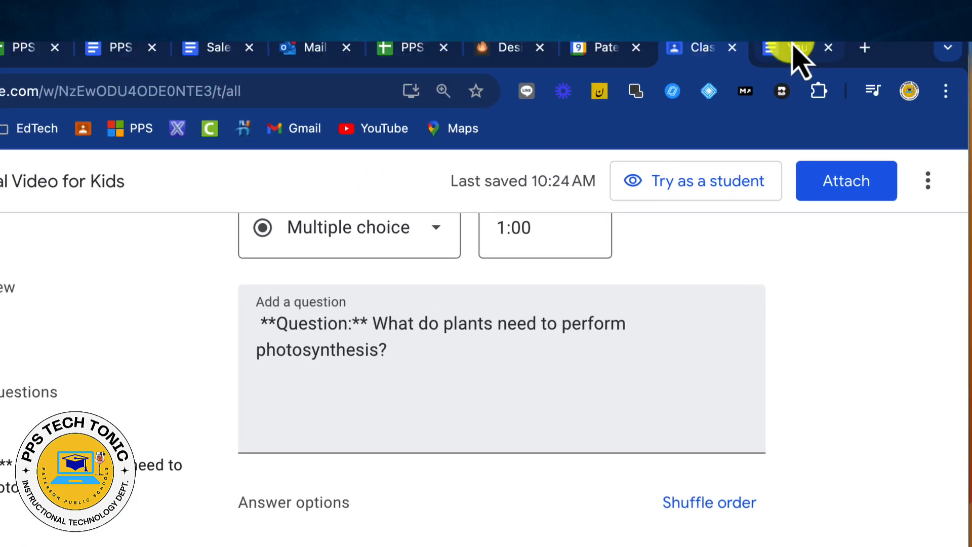
Copy "Soil, sunlight, and oxygen" from the questions document into the third answer option.
click(792, 52)
scroll(473, 497, down, 2)
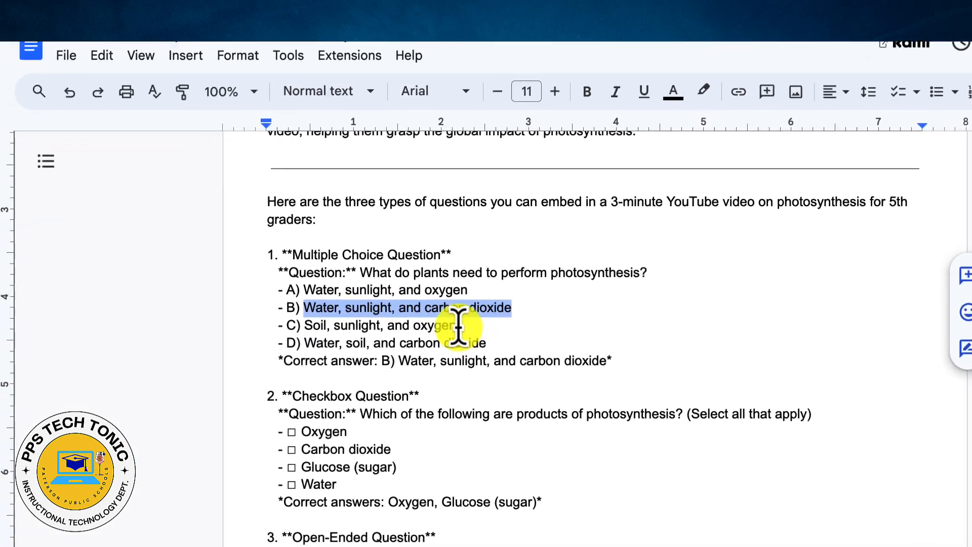
drag(209, 459, 74, 460)
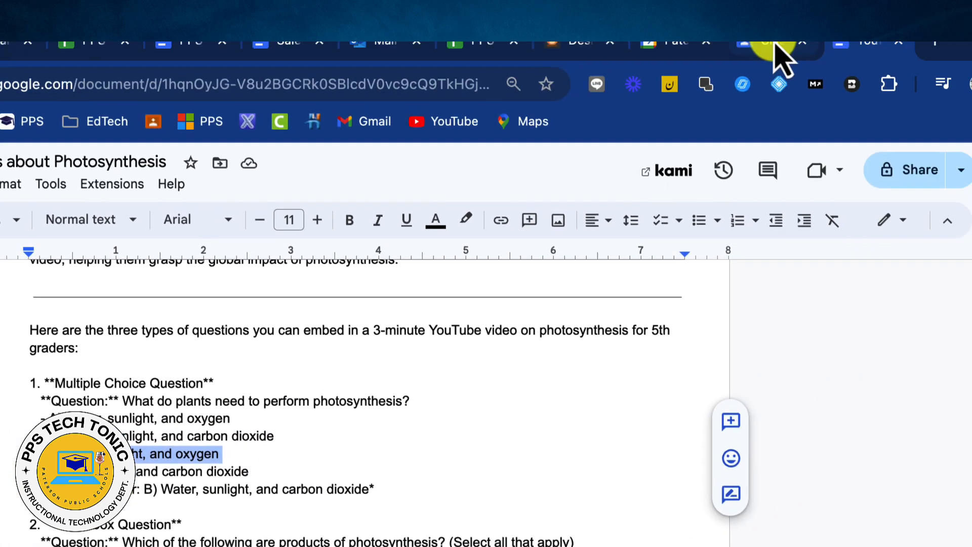
click(777, 46)
click(442, 515)
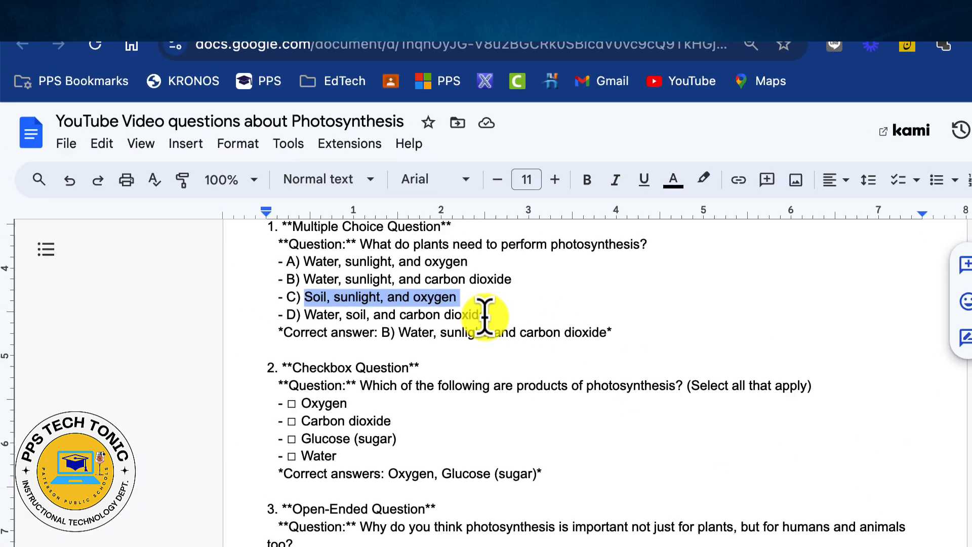
Copy "Water, soil, and carbon dioxide" from the questions document into the fourth answer option.
drag(270, 106, 100, 124)
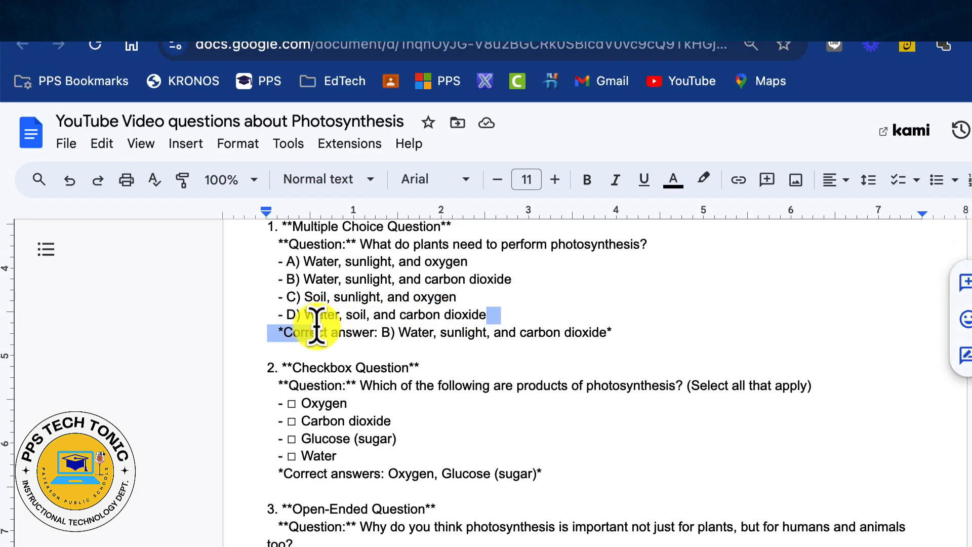
drag(317, 332, 306, 314)
key(super+c)
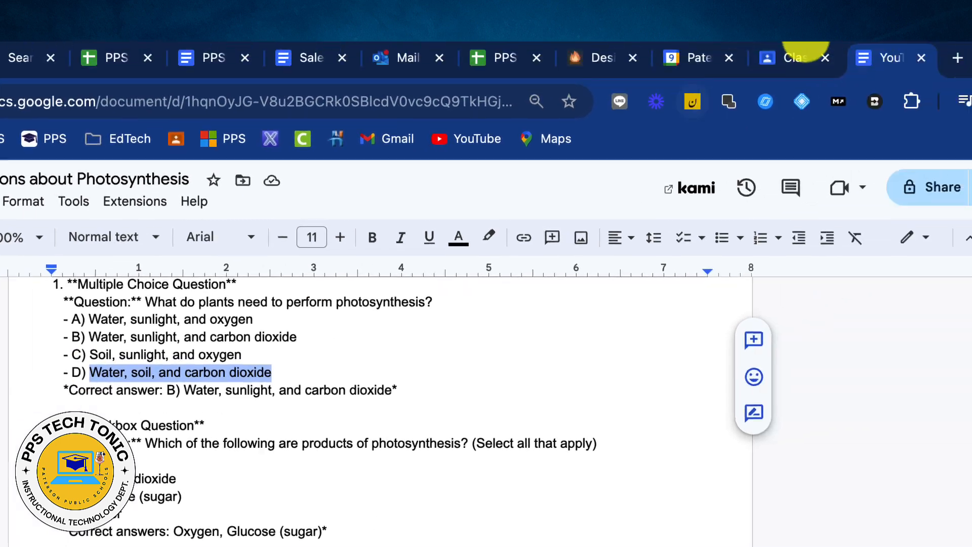
click(803, 48)
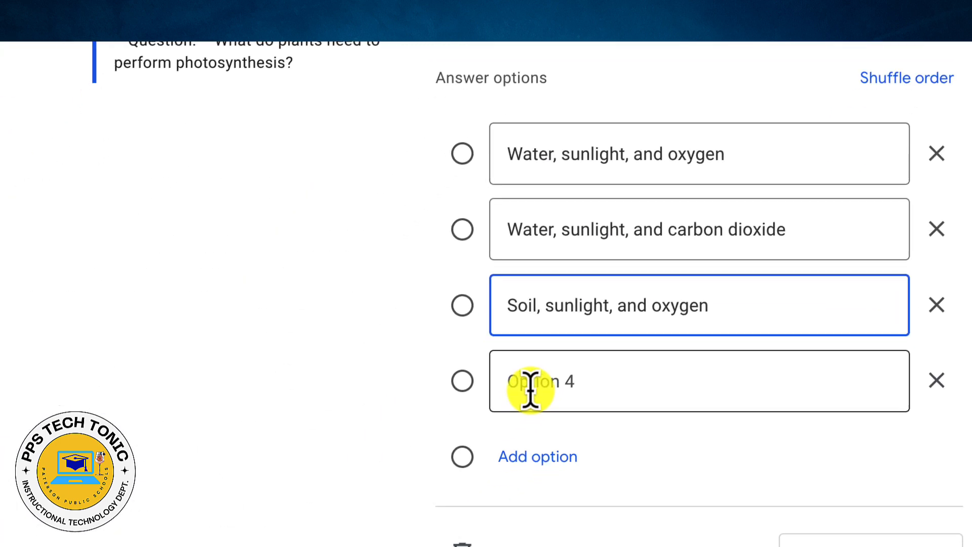
click(533, 385)
key(super+v)
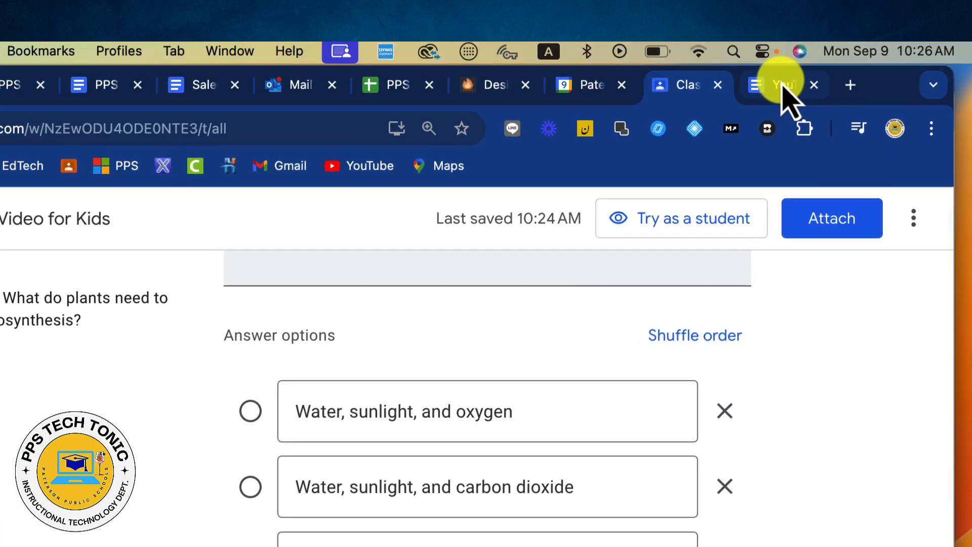
Check the answer key in the document, mark "Water, sunlight, and carbon dioxide" as the correct answer, and save the question.
click(785, 98)
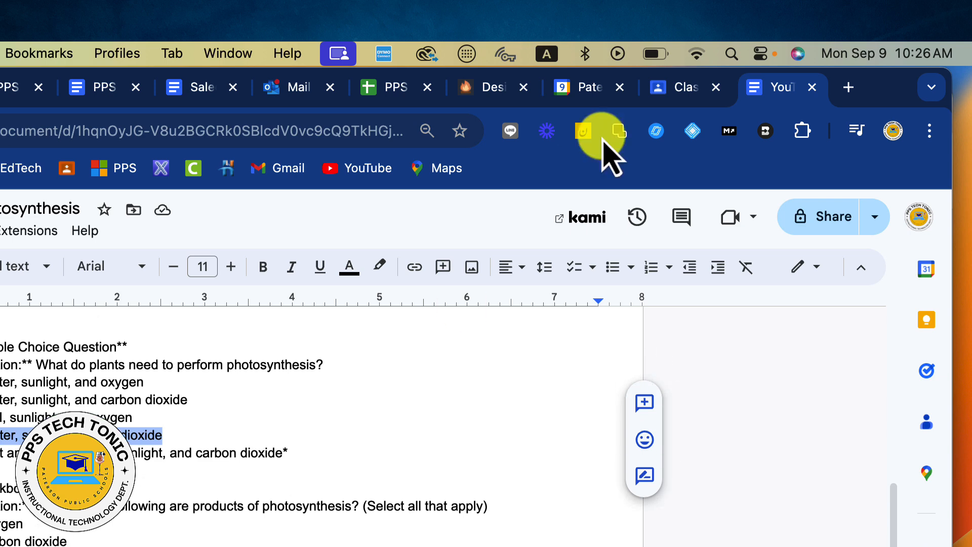
click(681, 87)
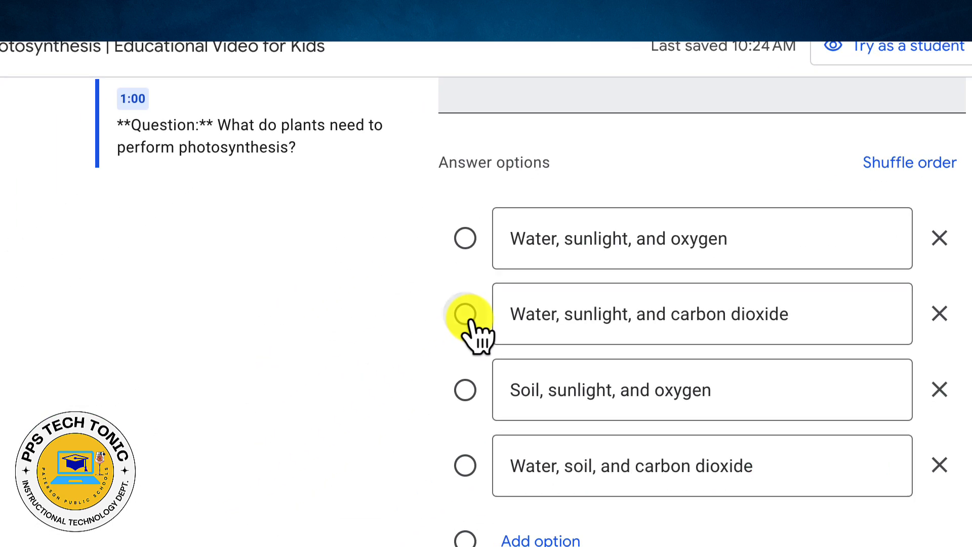
click(248, 489)
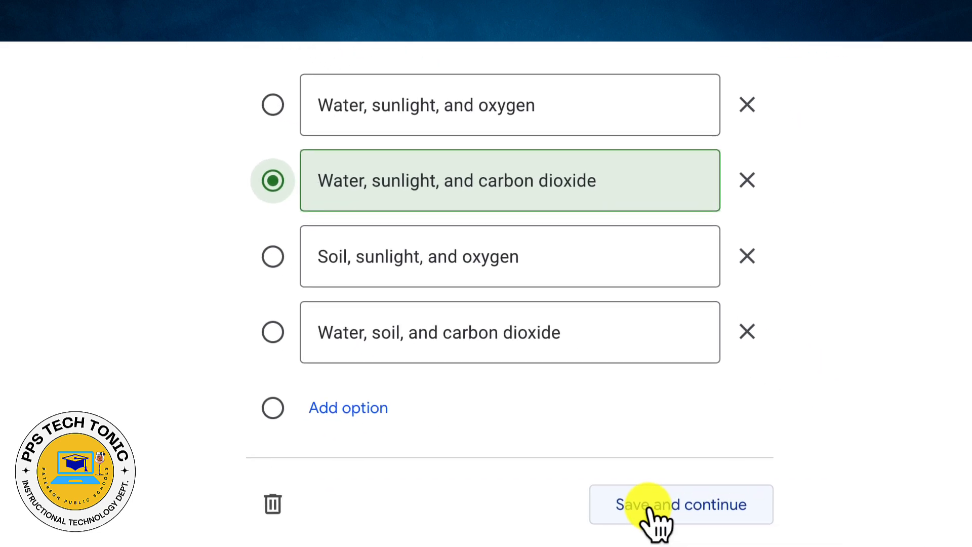
click(648, 505)
Add a checkboxes question to the video activity as its second question.
scroll(626, 501, down, 5)
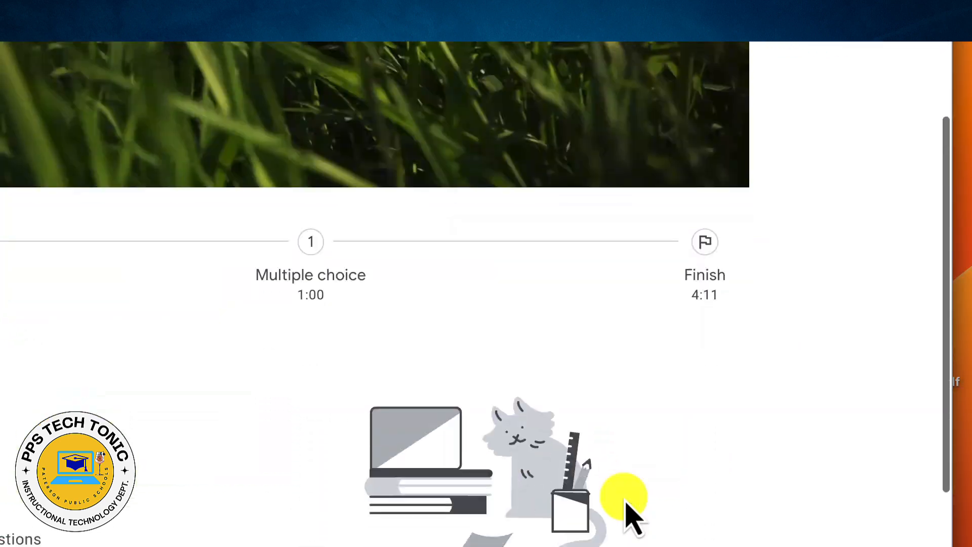
scroll(625, 501, up, 3)
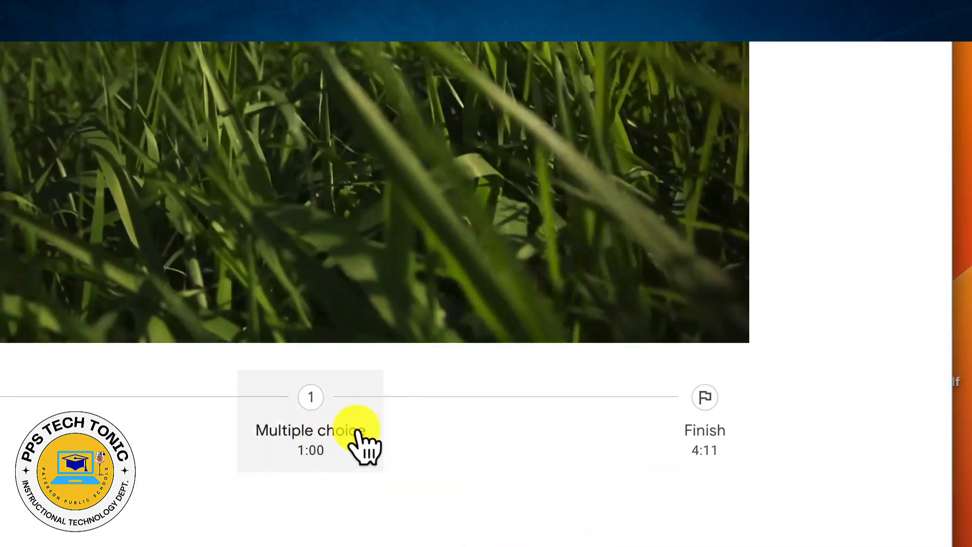
scroll(357, 433, down, 3)
scroll(549, 448, down, 1)
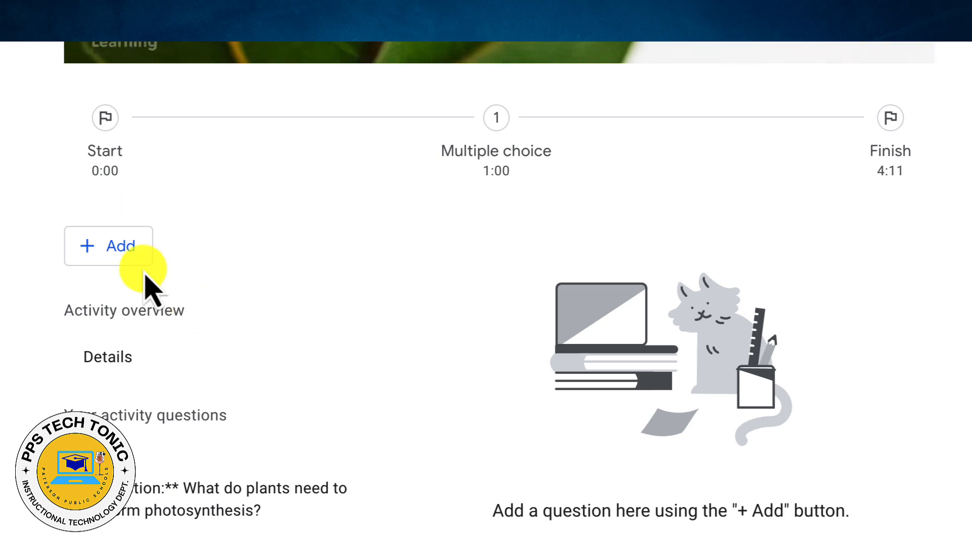
click(116, 247)
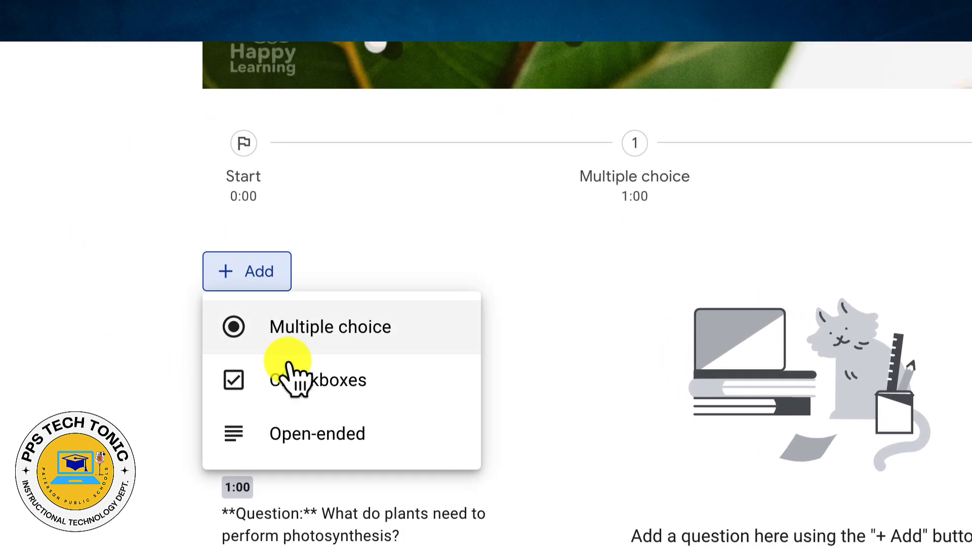
click(291, 378)
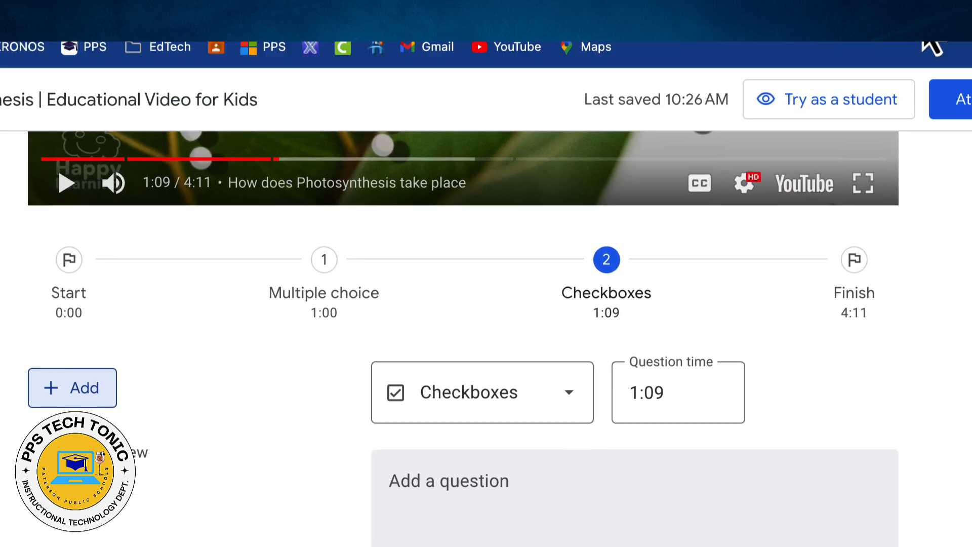
Copy "Which of the following are products of photosynthesis? (Select all that apply)" from the questions document into the checkboxes question's text.
click(531, 8)
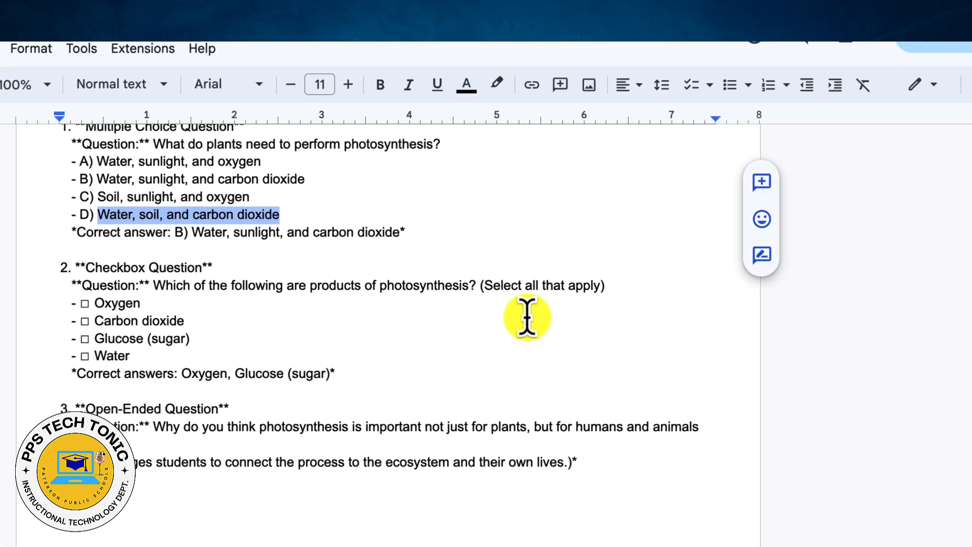
drag(619, 404, 136, 405)
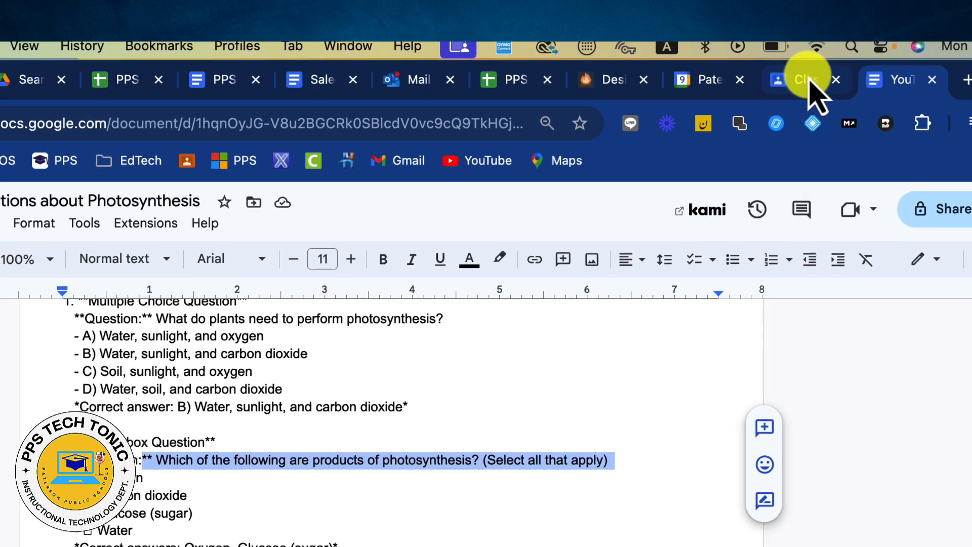
click(807, 86)
click(527, 425)
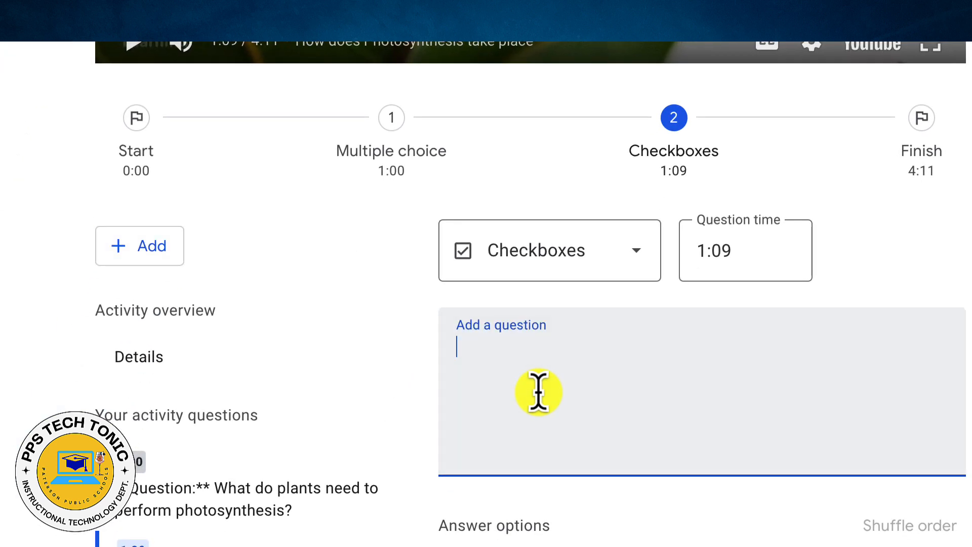
scroll(678, 410, down, 2)
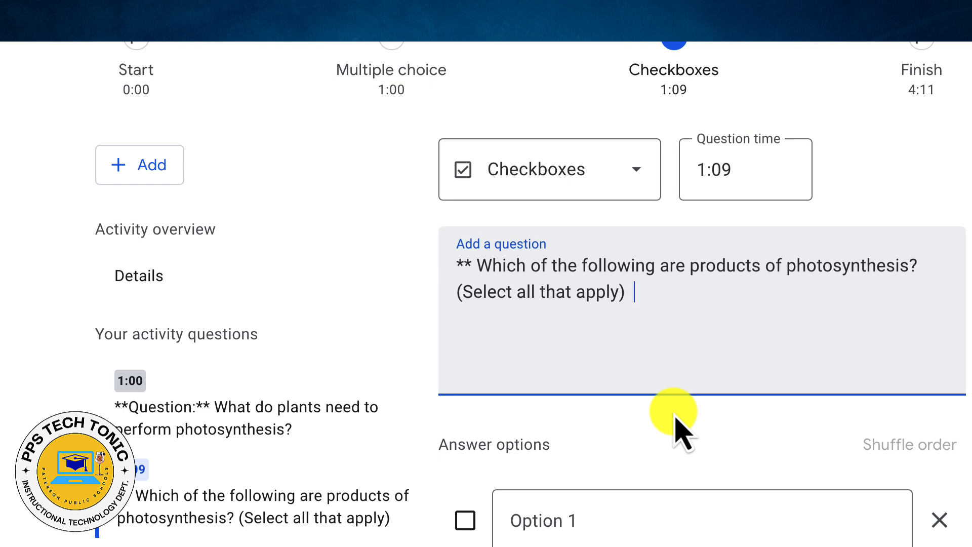
Fill the checkboxes question's four answer options with Oxygen, Carbon Dioxide, Glucose and Water, following the questions document.
scroll(678, 421, down, 3)
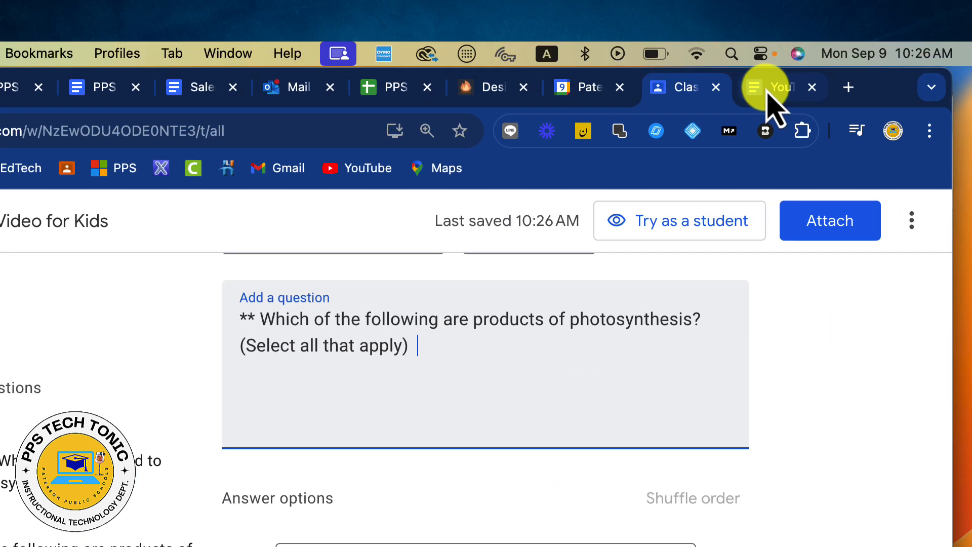
click(770, 98)
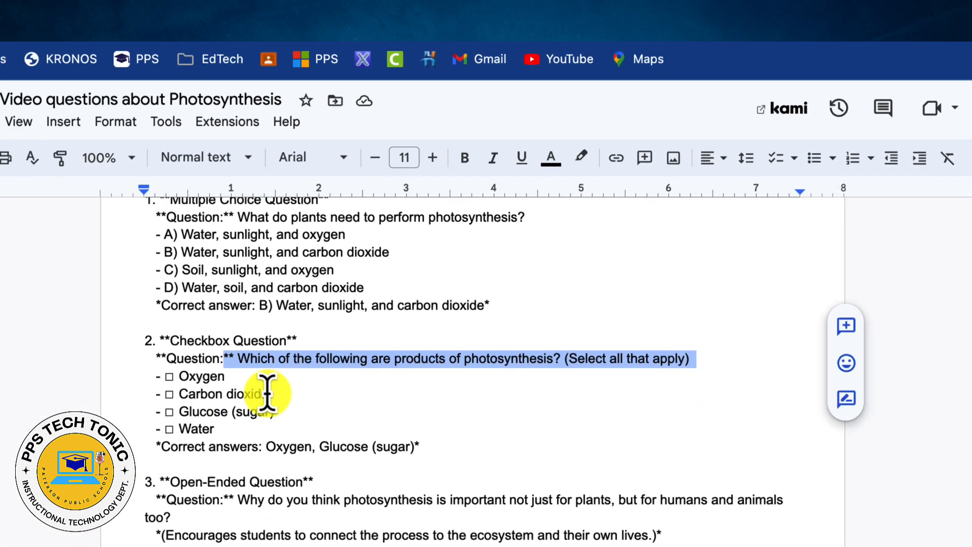
click(31, 487)
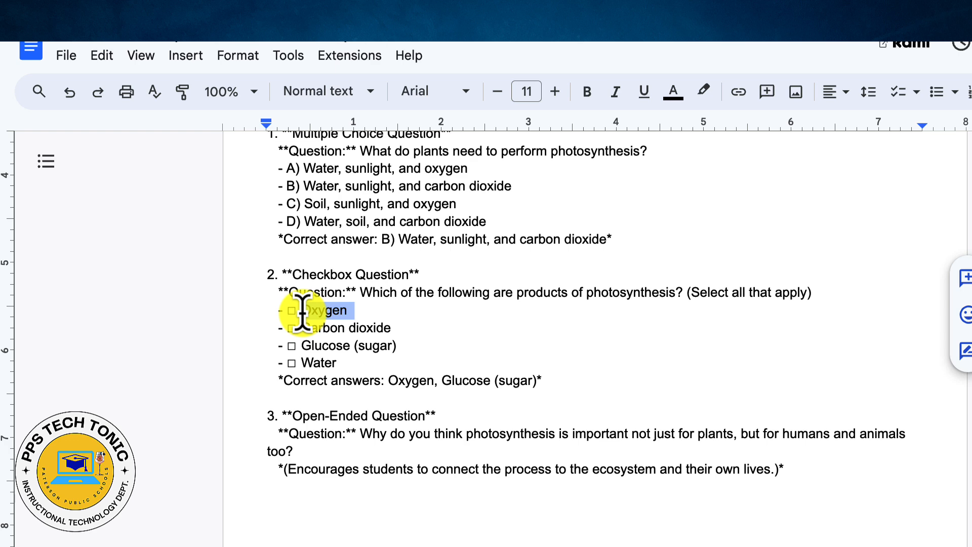
key(ctrl+shift+Tab)
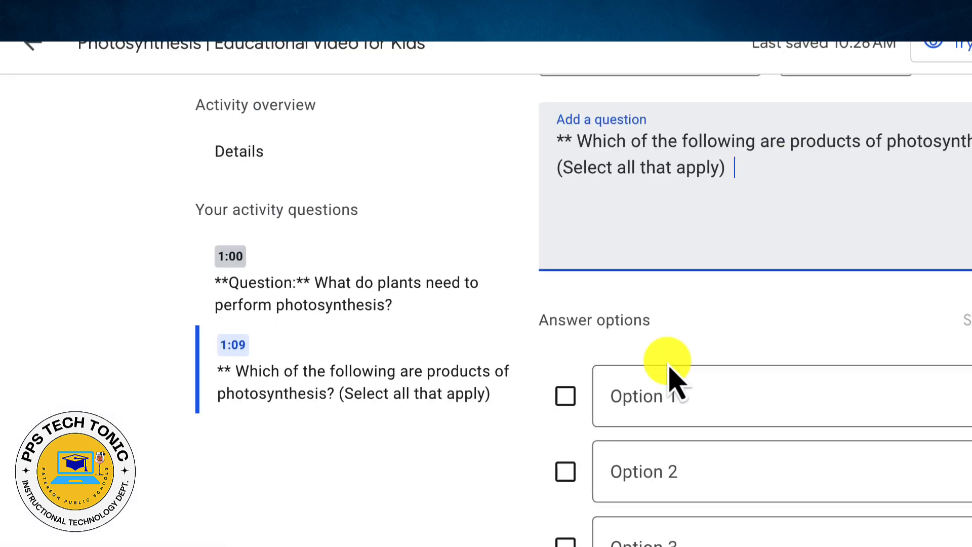
click(442, 323)
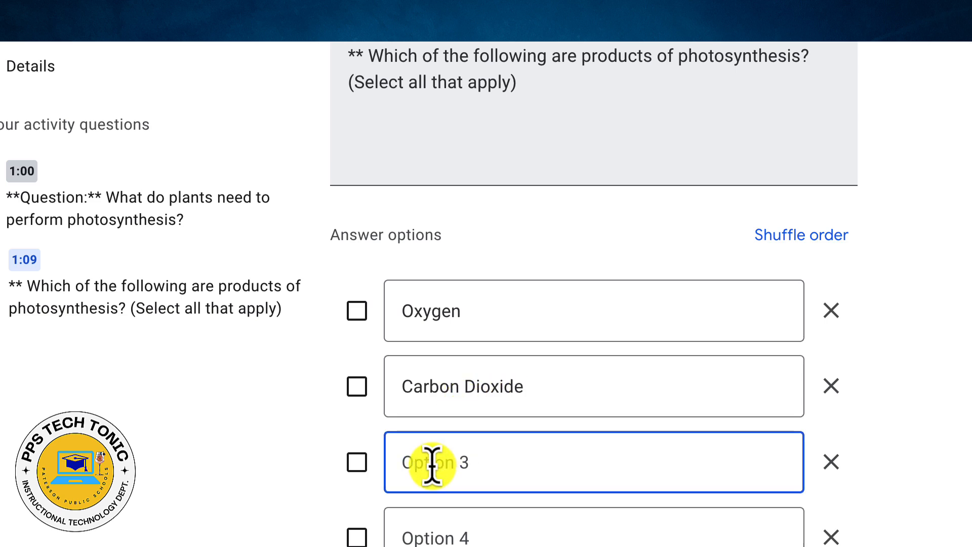
text(e)
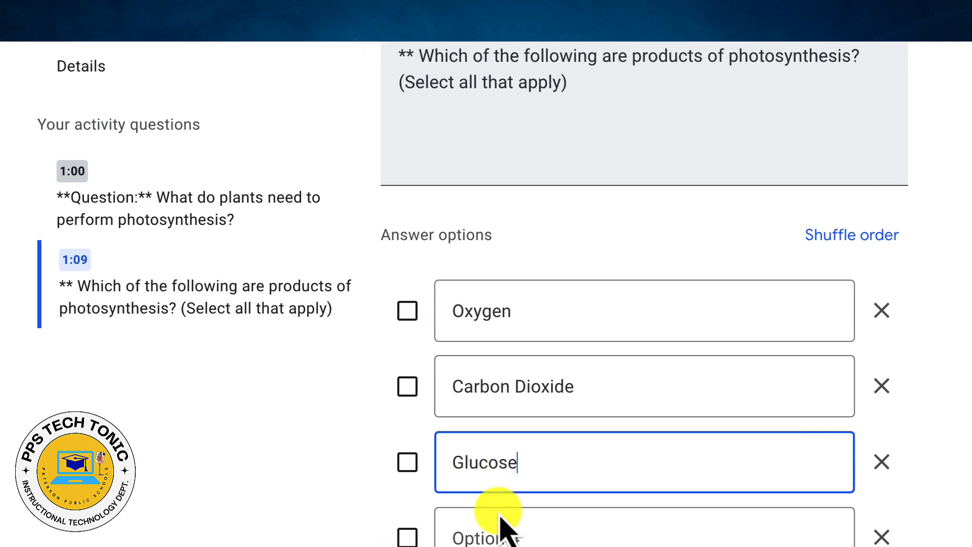
click(421, 537)
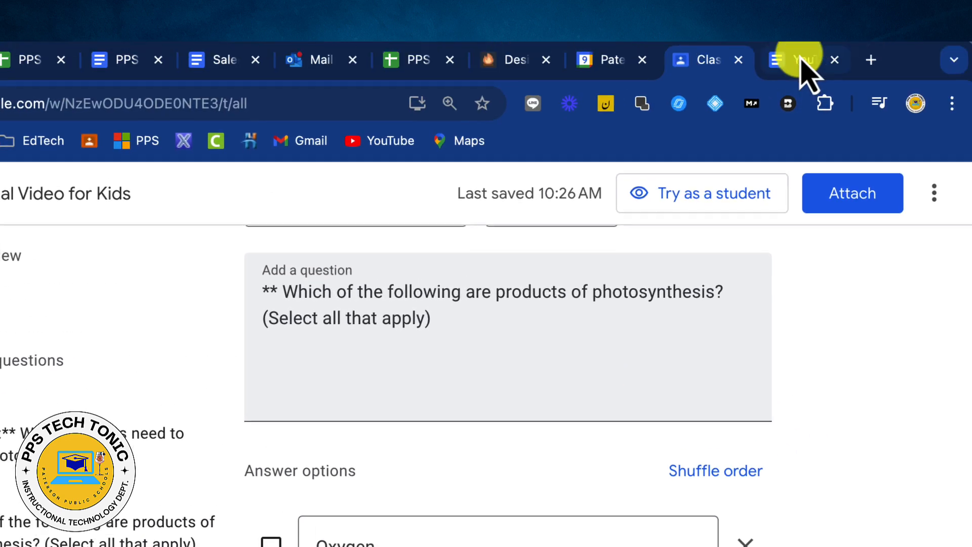
Check the answer key in the document, mark Oxygen and Glucose as the correct answers, and save the checkboxes question.
click(804, 60)
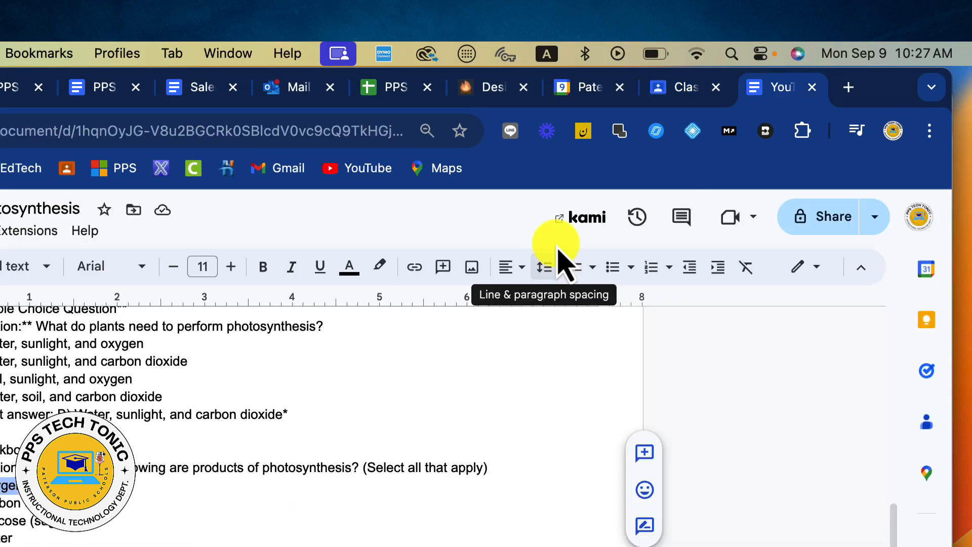
click(675, 92)
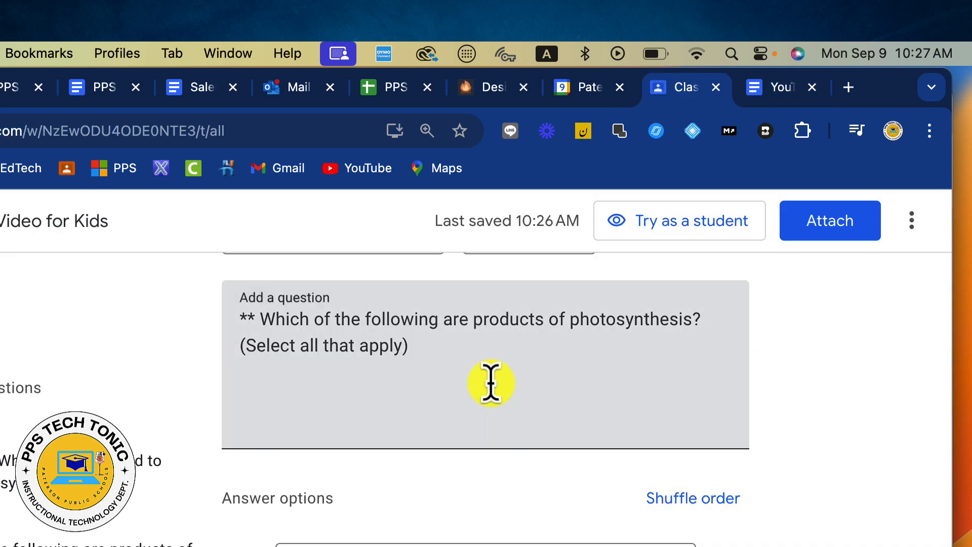
scroll(492, 382, down, 4)
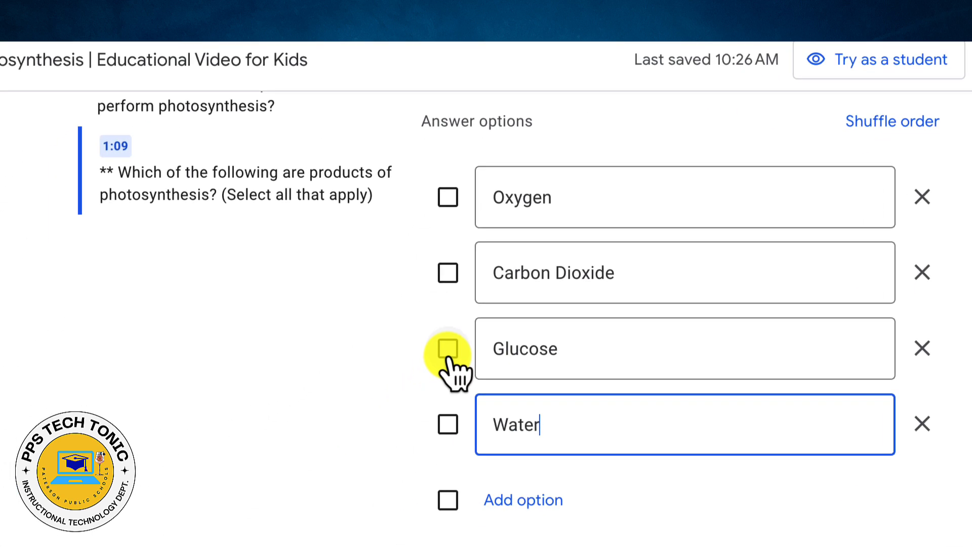
click(448, 350)
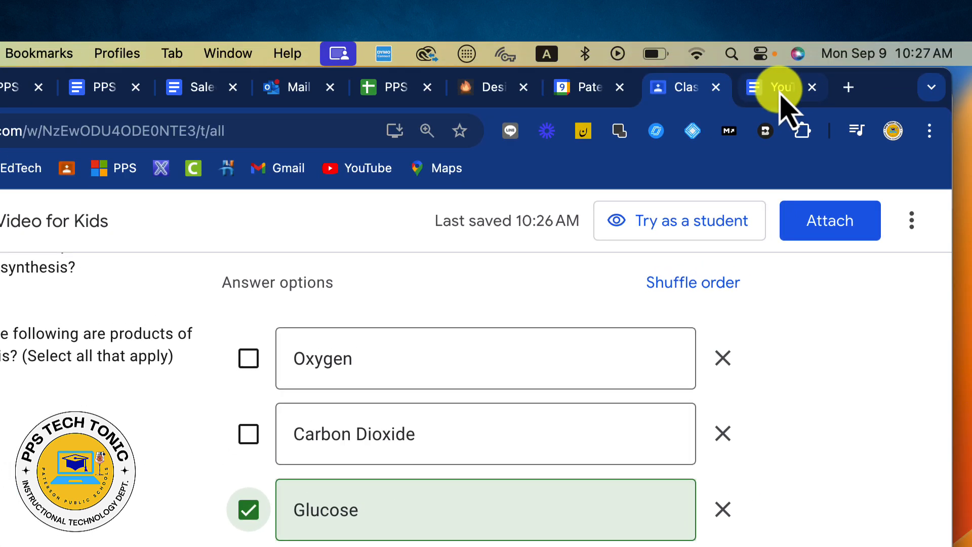
click(775, 91)
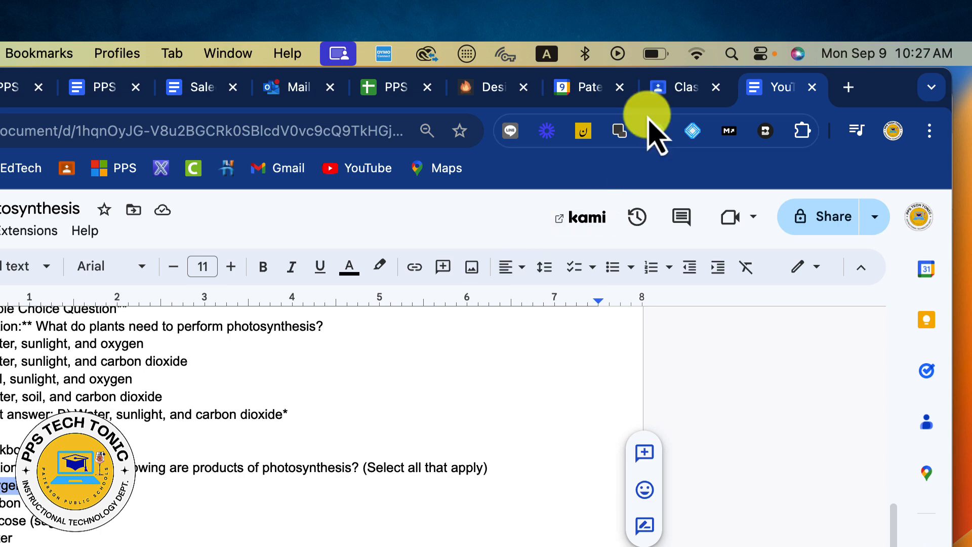
click(675, 91)
click(252, 358)
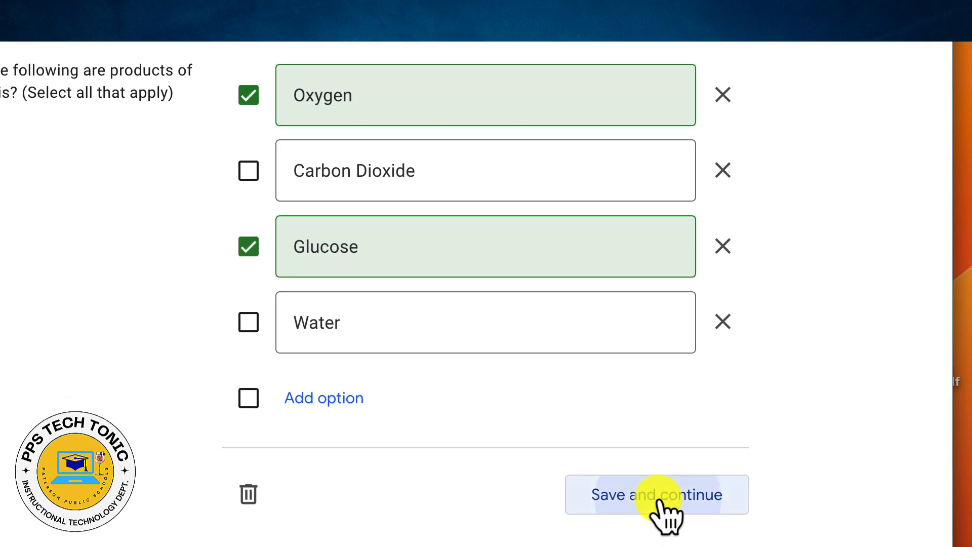
click(661, 499)
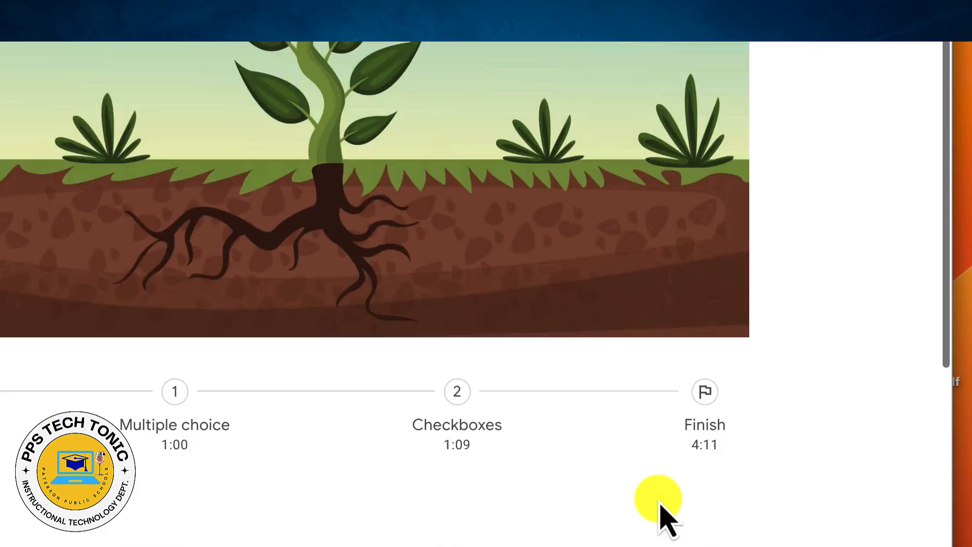
Add an open-ended question to the video activity as its third question.
scroll(660, 502, down, 5)
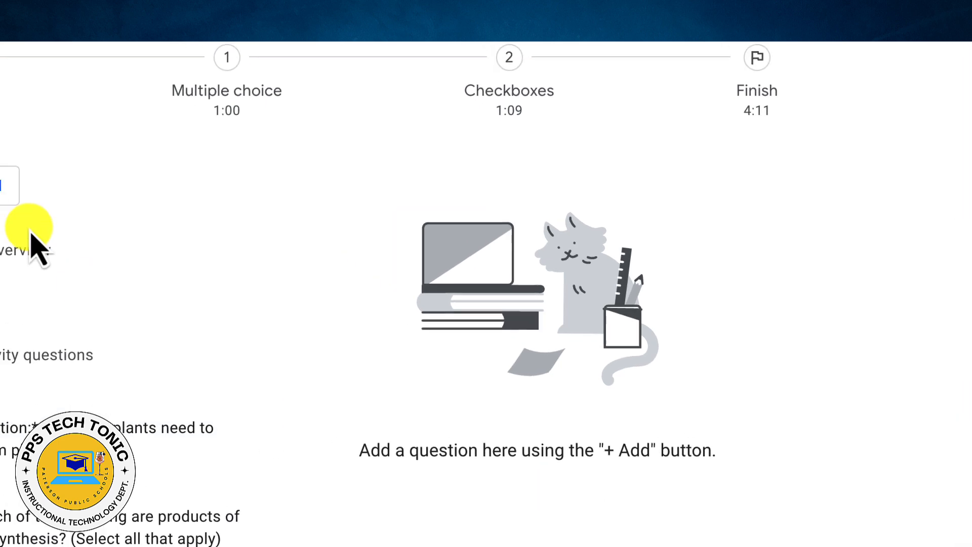
click(252, 330)
click(319, 457)
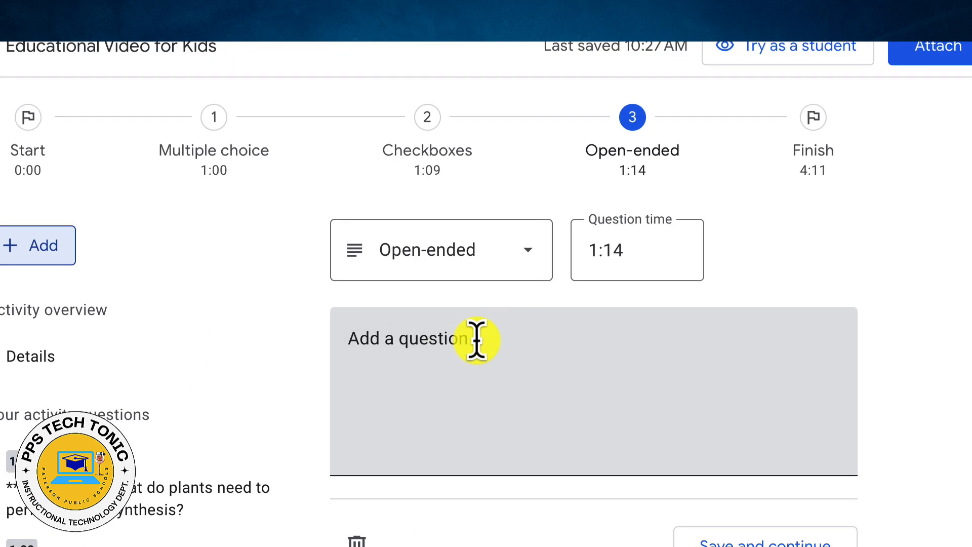
Copy "Why do you think photosynthesis is important not just for plants, but for humans and animals too?" from the document into the open-ended question and save it.
click(477, 340)
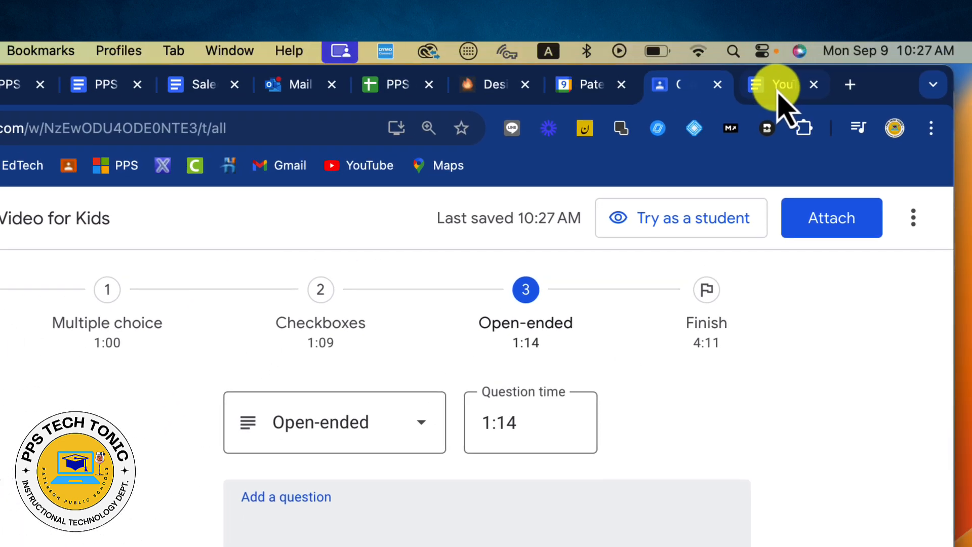
click(773, 92)
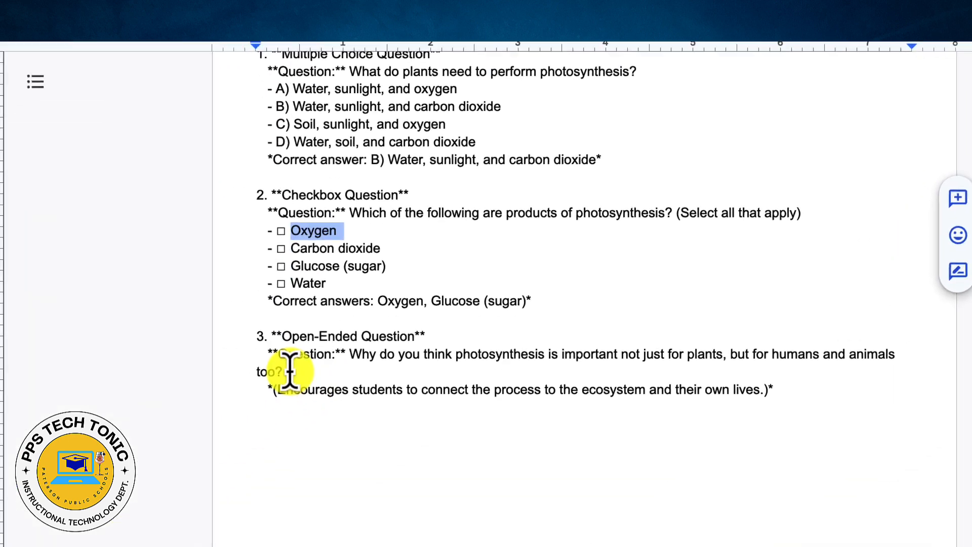
triple_click(281, 349)
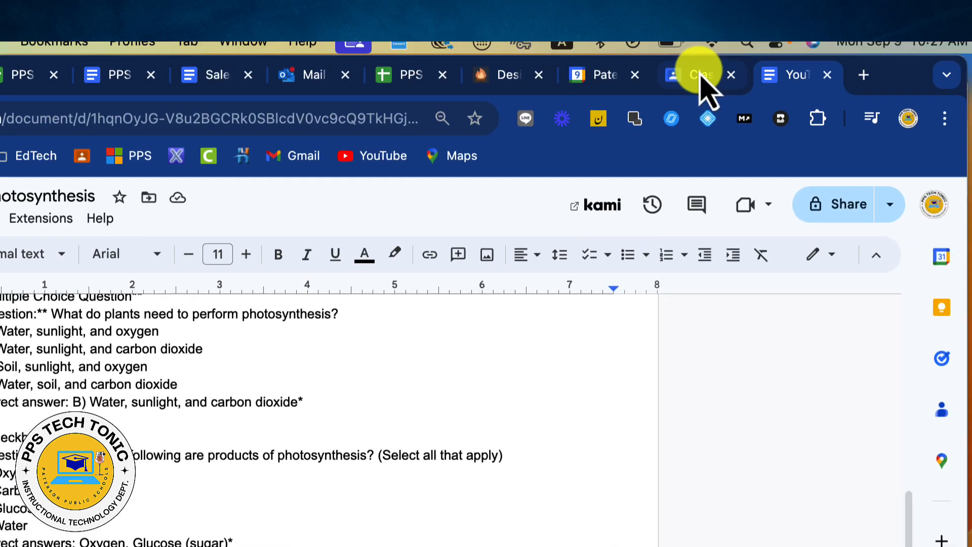
click(701, 82)
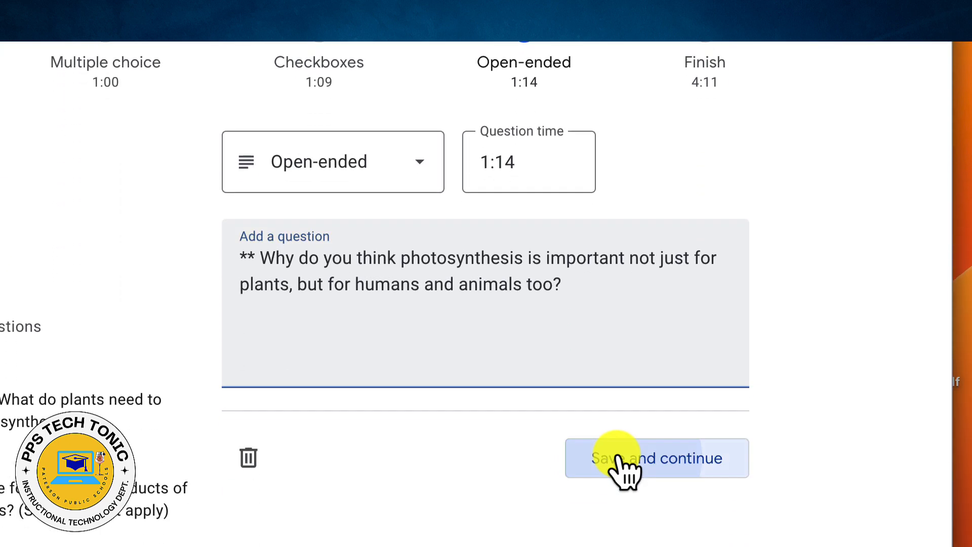
click(617, 453)
Reopen the checkboxes question about the products of photosynthesis, set its question time to 2:00, and save it.
scroll(419, 381, down, 5)
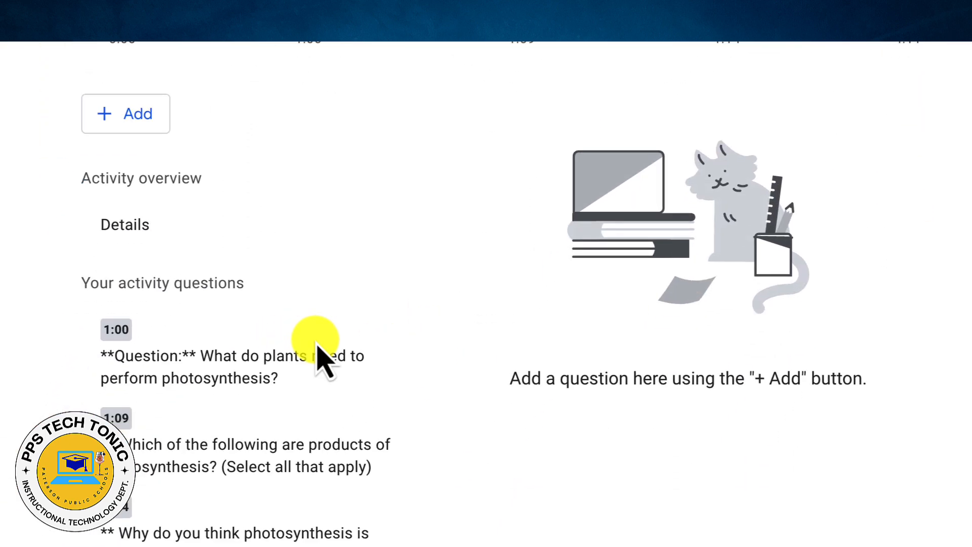
click(165, 535)
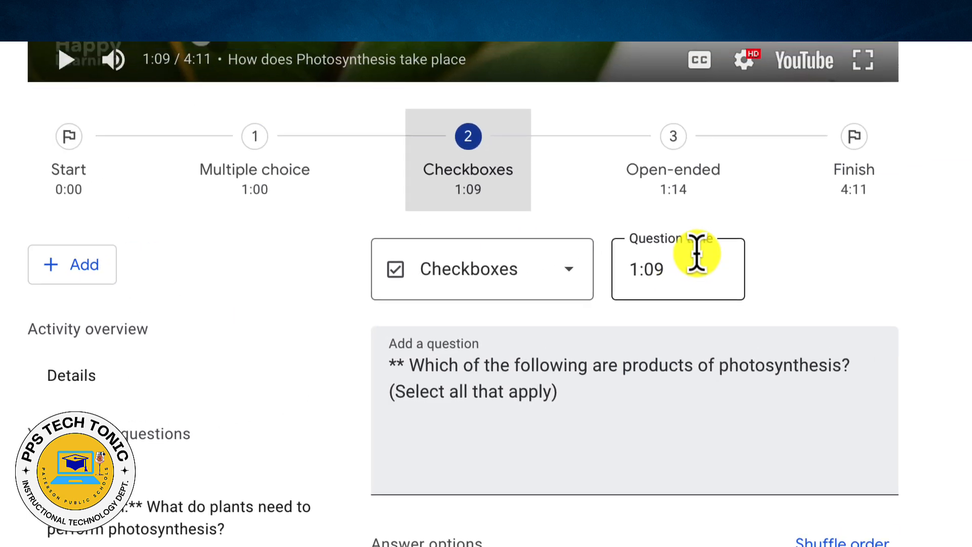
click(861, 131)
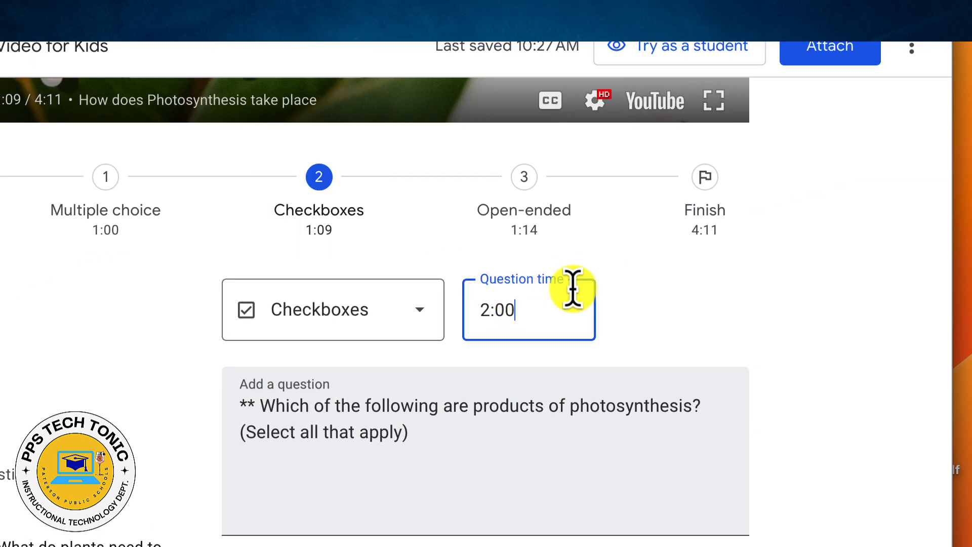
scroll(570, 289, down, 3)
scroll(512, 326, down, 9)
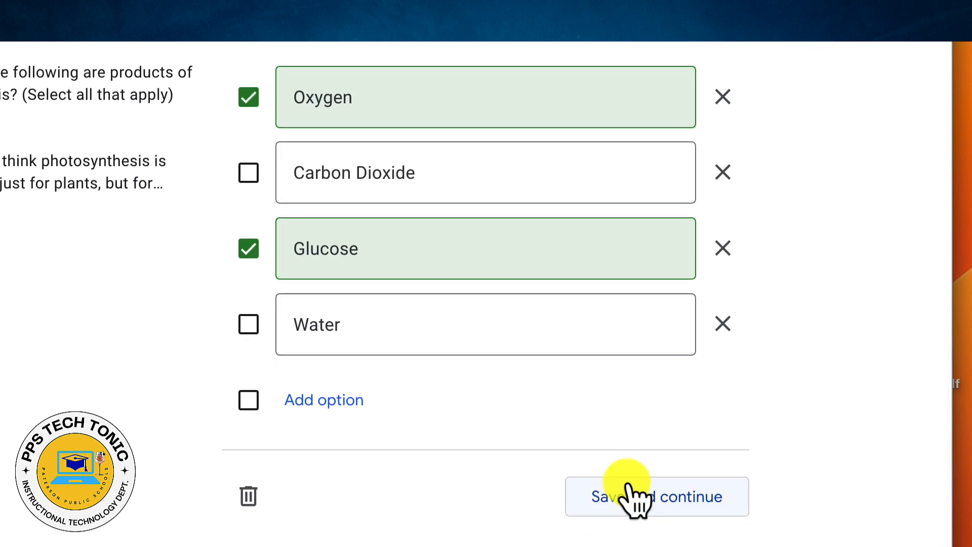
click(627, 484)
Review the order of the activity questions, set the checkboxes question's time to 4:00, and save it.
scroll(358, 449, down, 5)
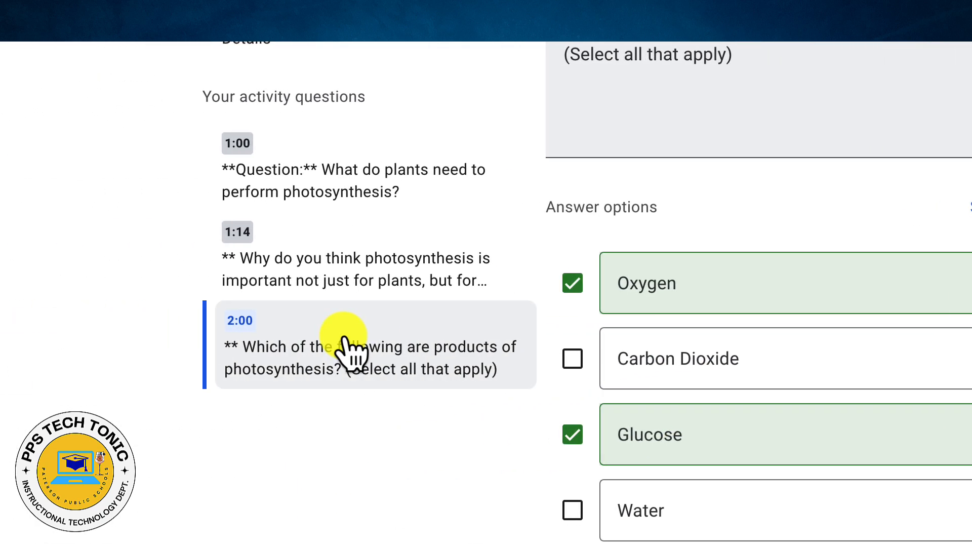
scroll(387, 363, down, 2)
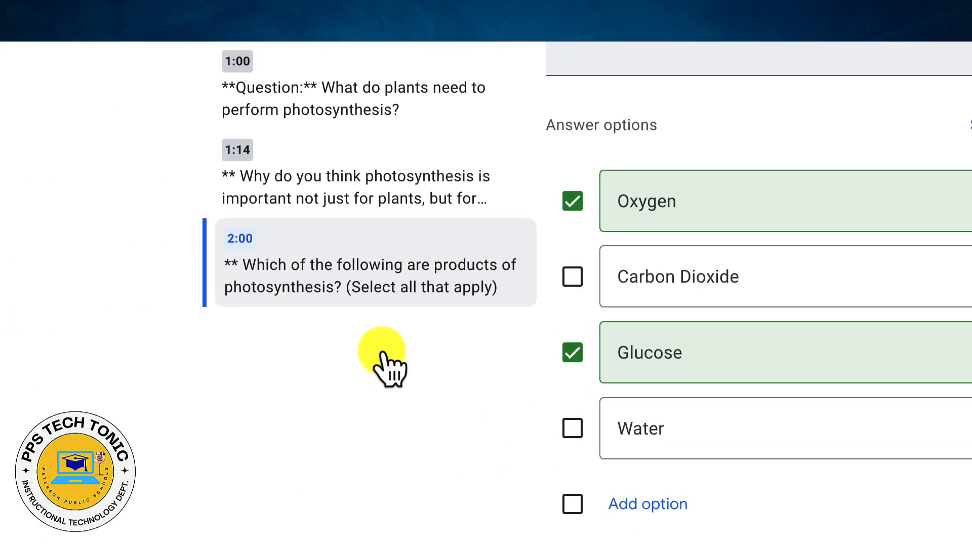
scroll(341, 338, up, 7)
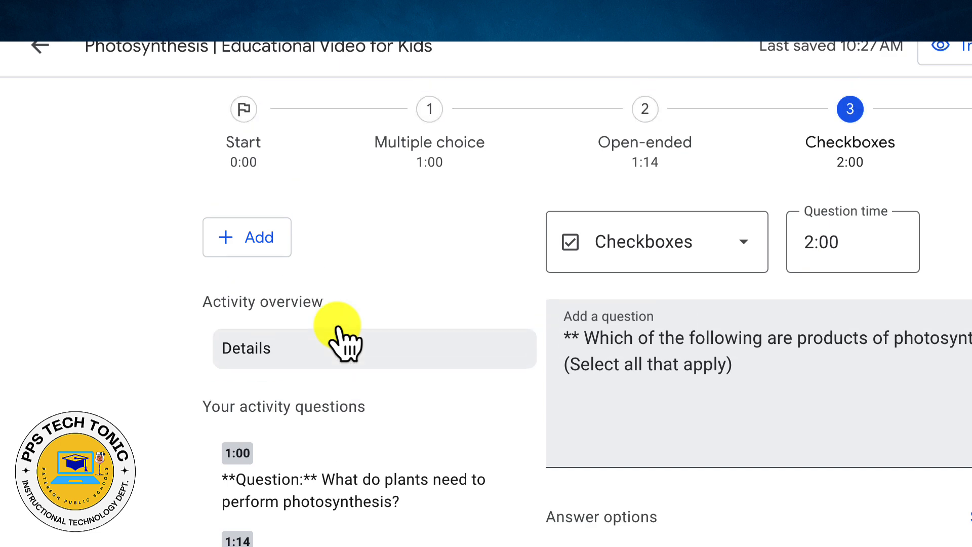
scroll(339, 329, down, 6)
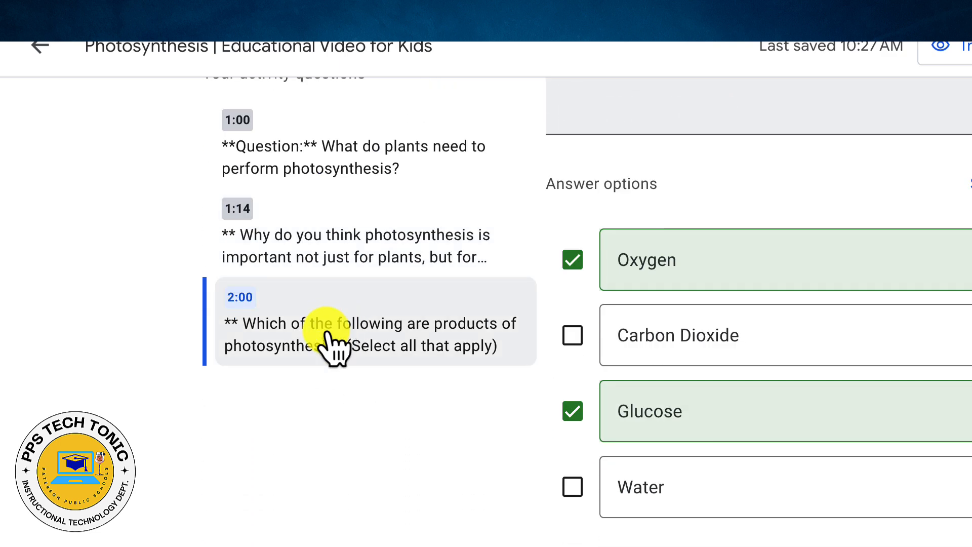
scroll(334, 339, up, 7)
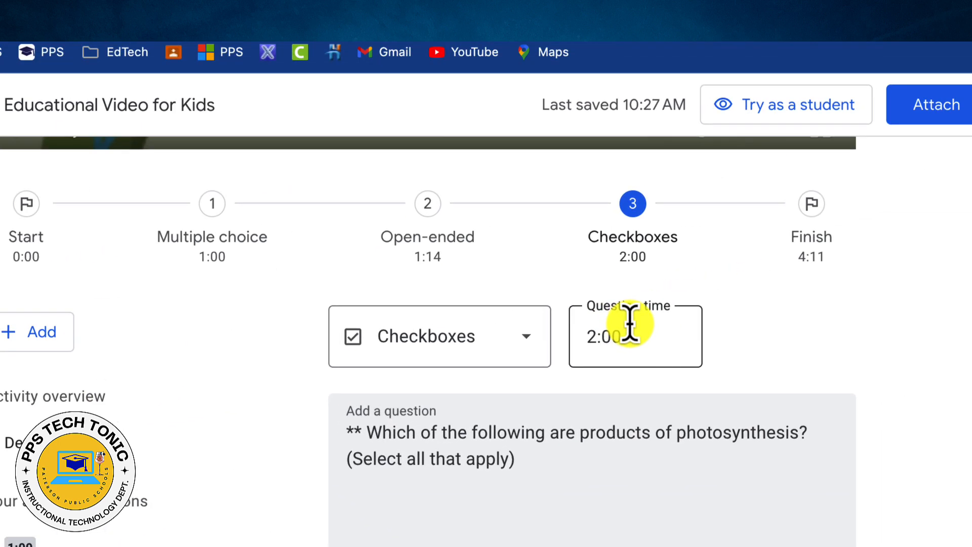
click(835, 261)
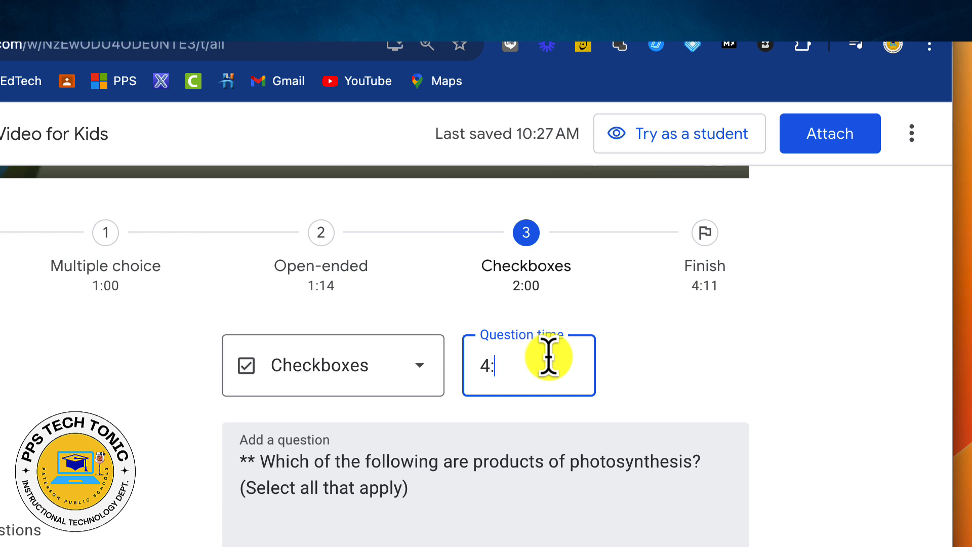
scroll(805, 334, down, 8)
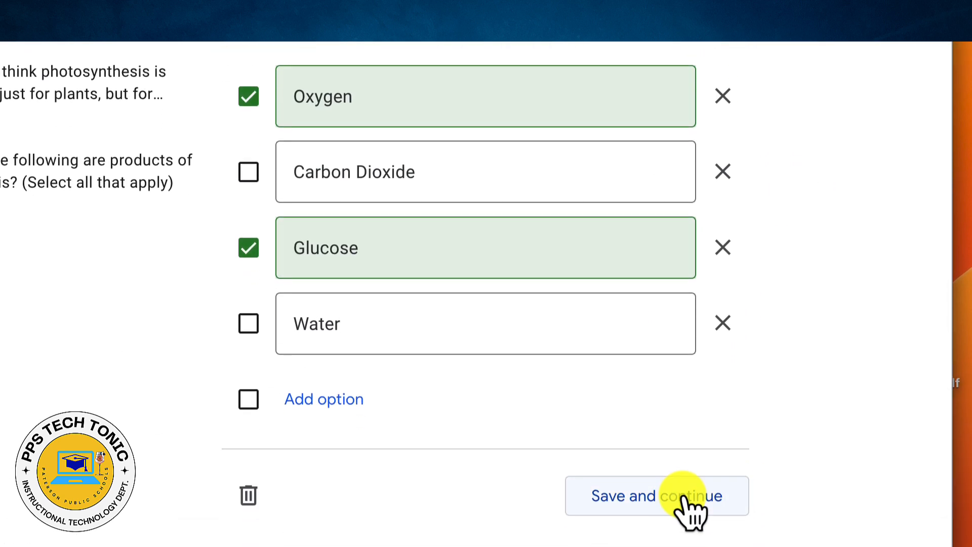
click(684, 498)
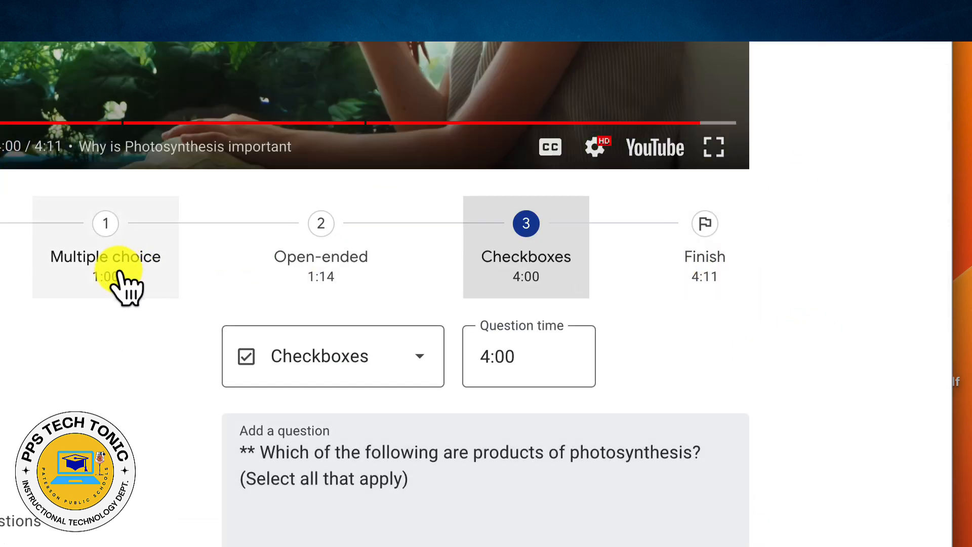
Reopen the open-ended question about why photosynthesis is important, set its question time to 2:00, and save it.
scroll(357, 299, down, 2)
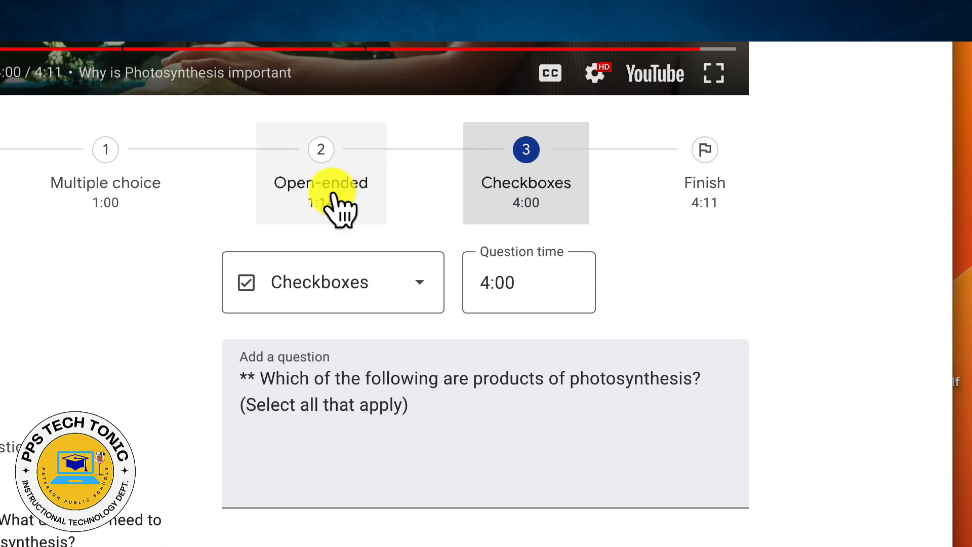
scroll(337, 202, down, 6)
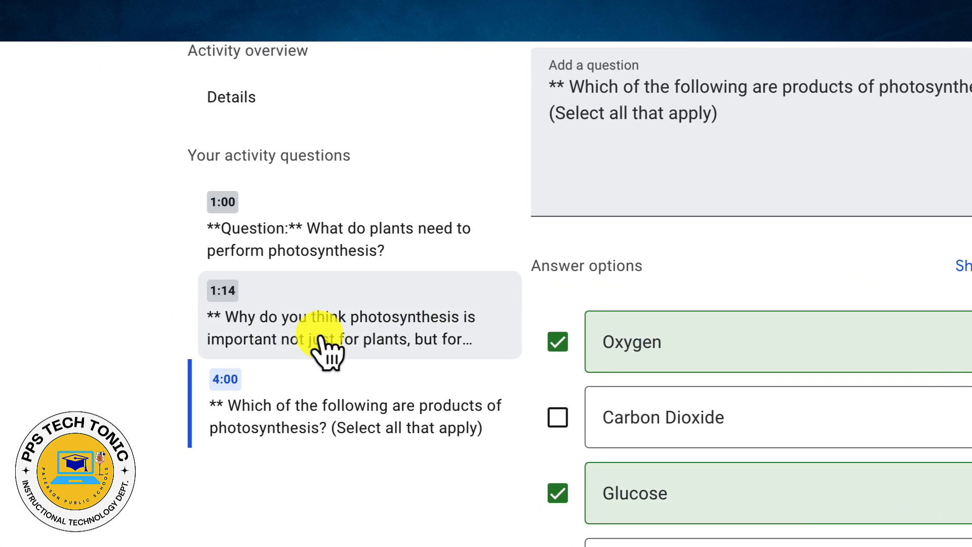
click(327, 352)
scroll(771, 102, up, 5)
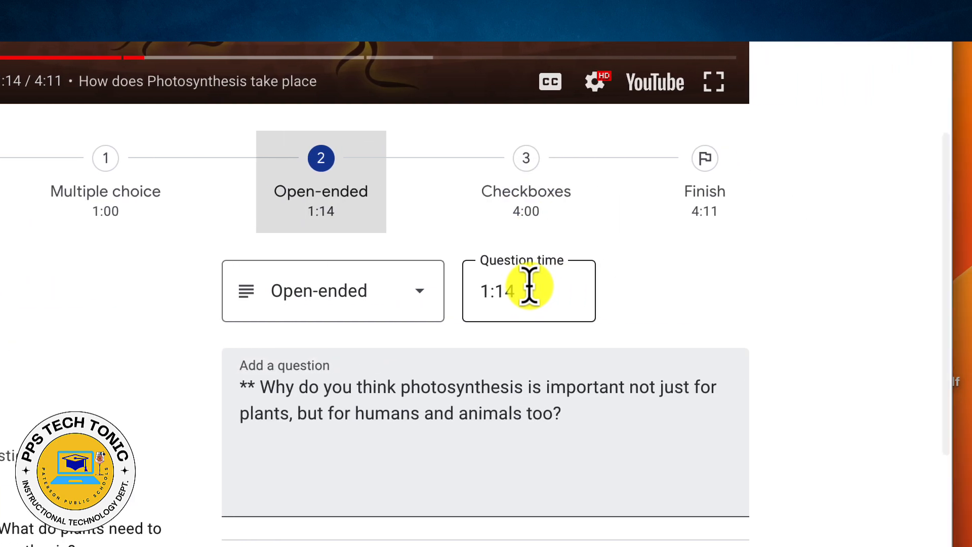
drag(529, 286, 464, 290)
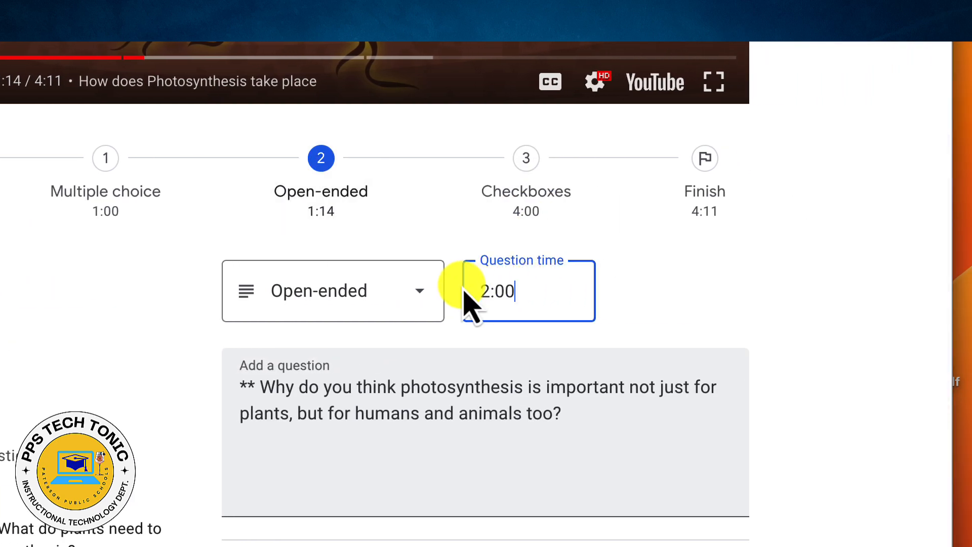
scroll(476, 303, down, 4)
click(685, 386)
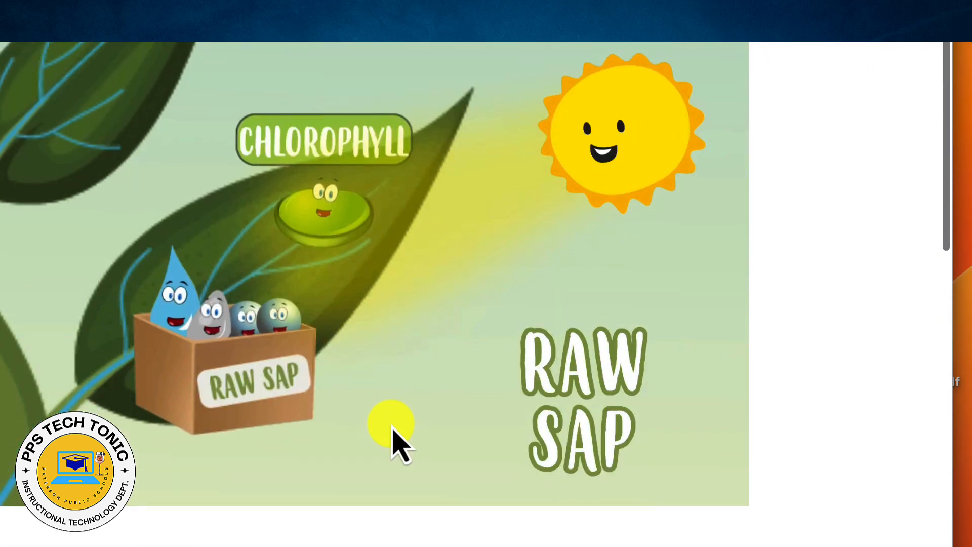
Preview the video activity as a student and examine its question timeline, instructions and activity tasks.
scroll(395, 441, down, 10)
scroll(380, 420, up, 3)
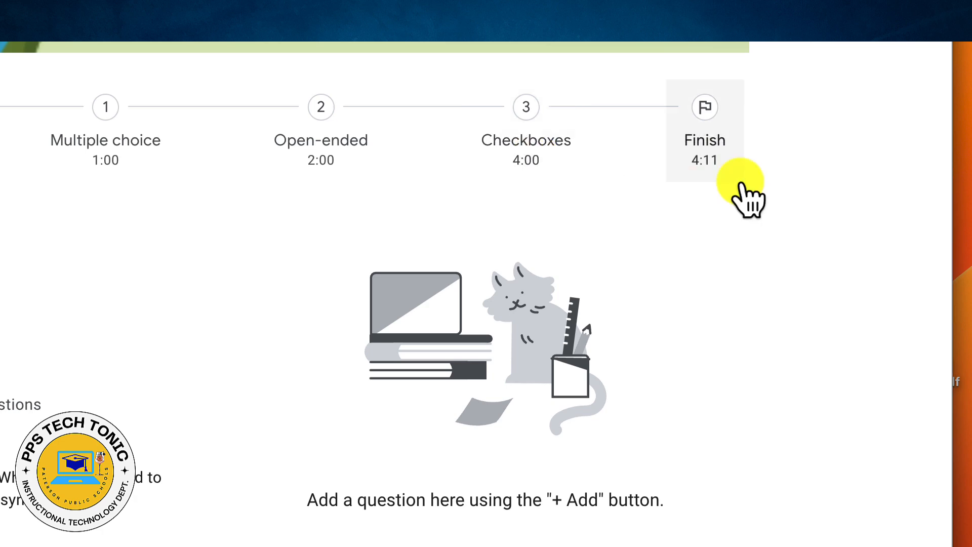
scroll(641, 235, down, 3)
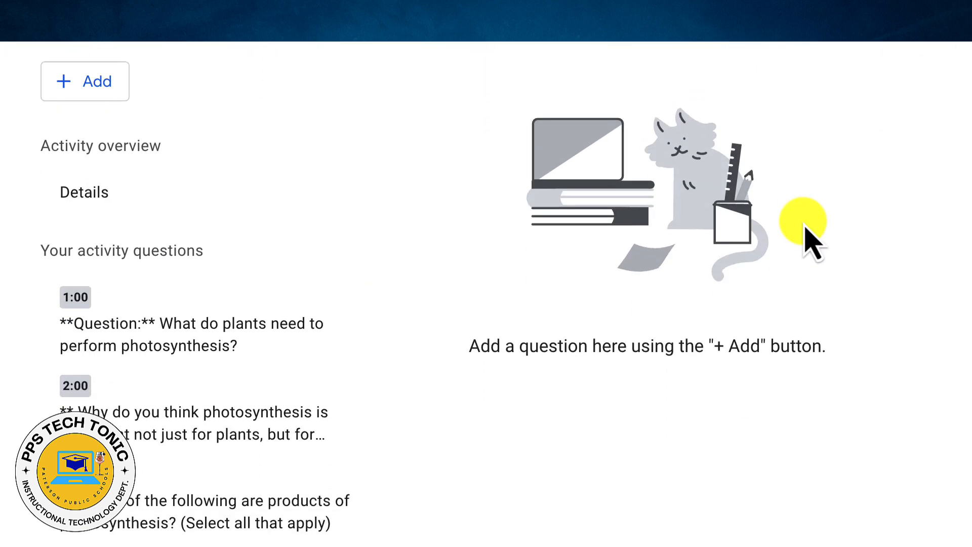
scroll(614, 319, up, 10)
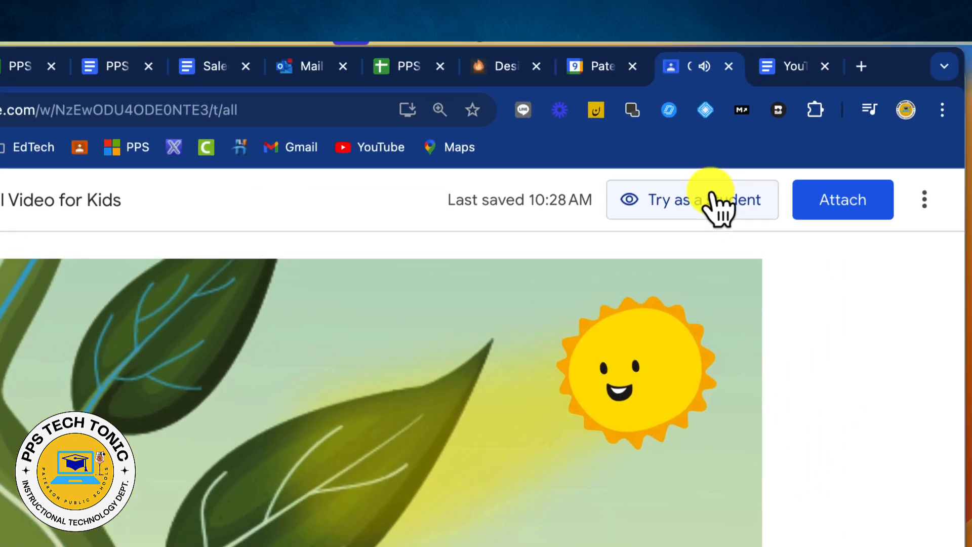
click(710, 199)
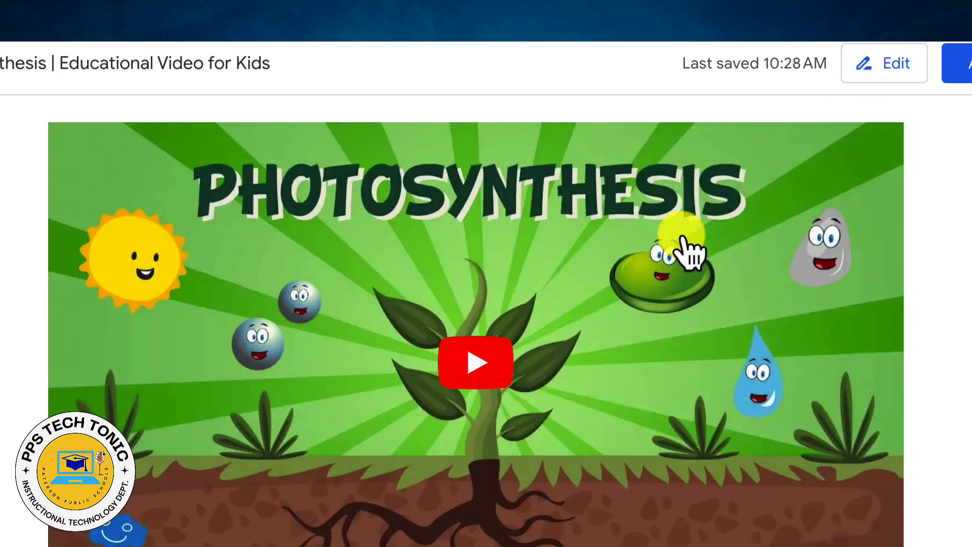
scroll(607, 359, down, 8)
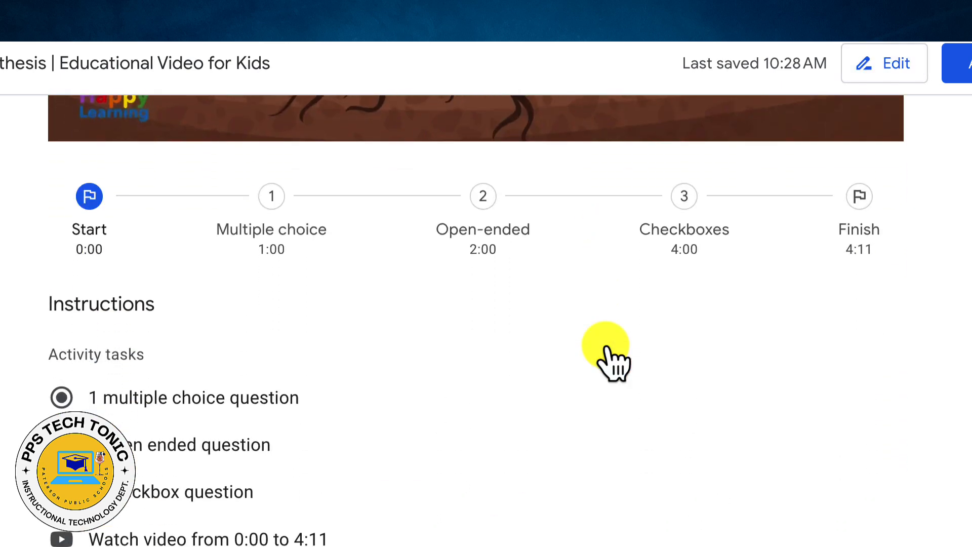
scroll(202, 522, up, 5)
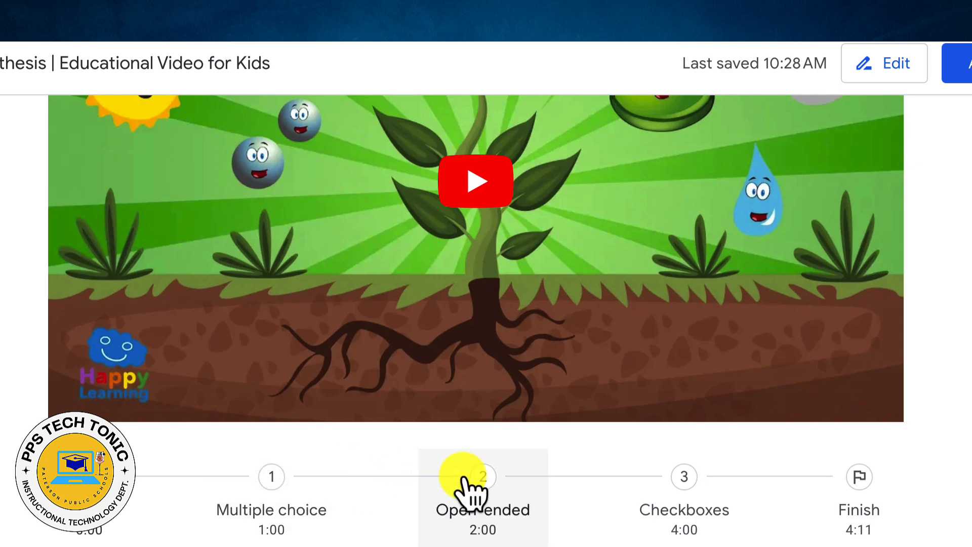
scroll(465, 480, down, 4)
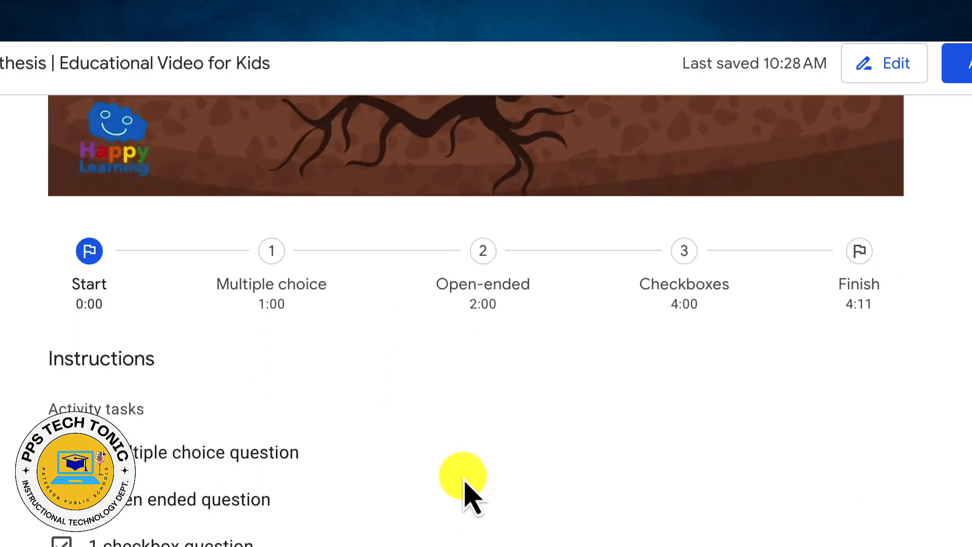
scroll(465, 480, up, 6)
scroll(465, 480, down, 7)
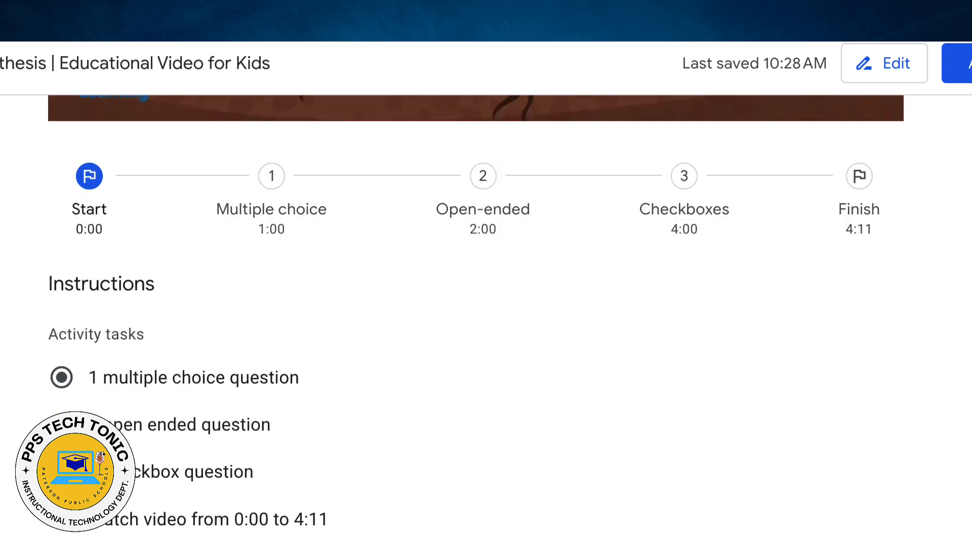
scroll(757, 537, up, 8)
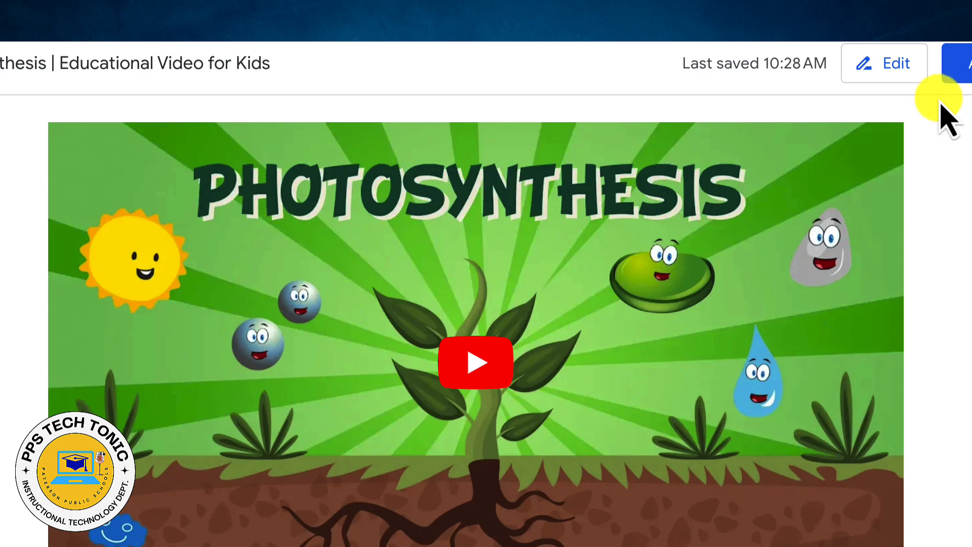
Return to editing the video activity and attach it to the Photosynthesis assignment.
click(896, 65)
scroll(964, 238, down, 10)
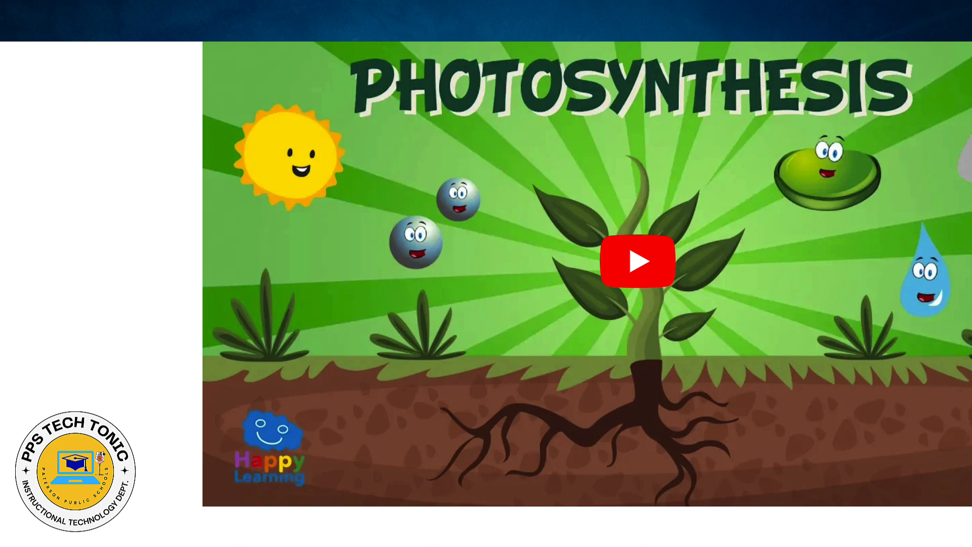
scroll(587, 294, down, 10)
scroll(587, 293, up, 10)
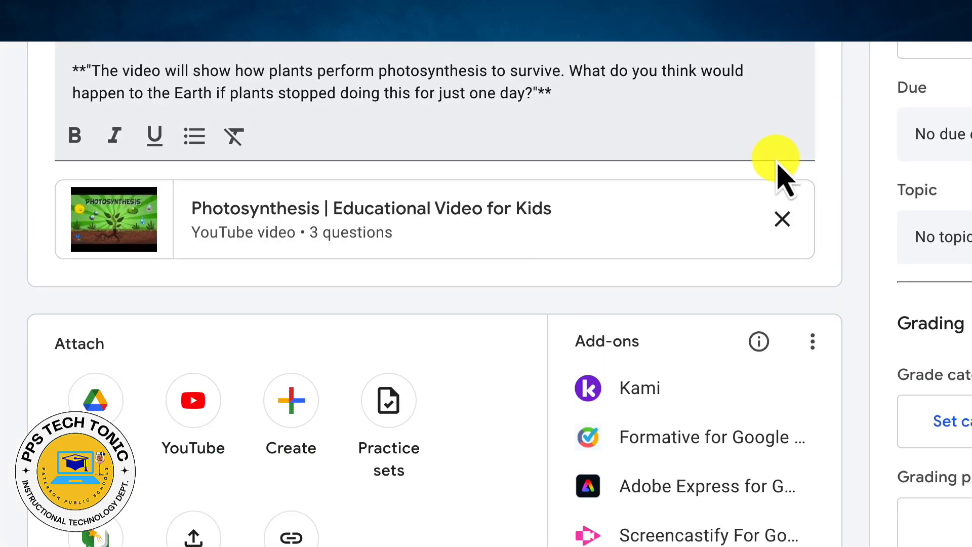
Set the assignment's due date to Sep 13, 2024 and clear its due time.
scroll(776, 162, down, 3)
scroll(776, 162, up, 5)
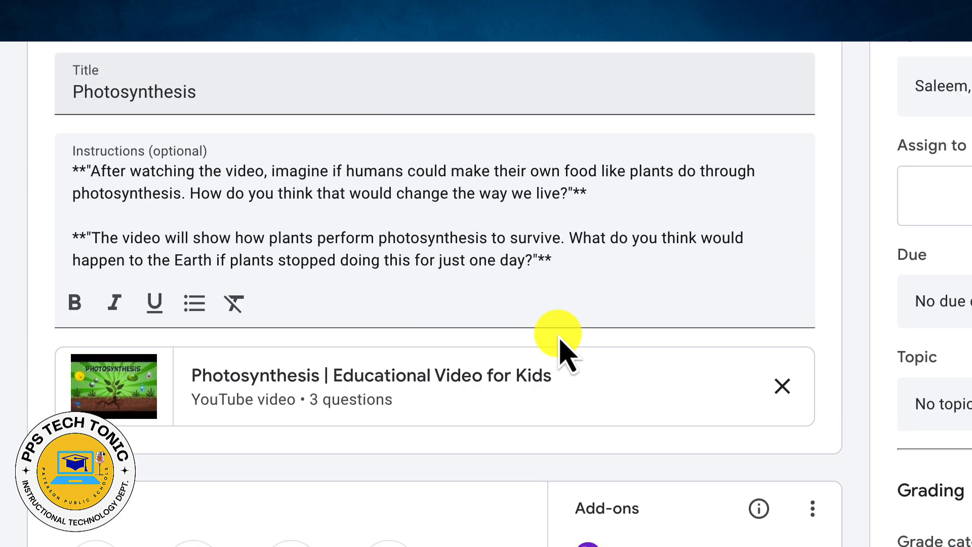
scroll(254, 195, down, 3)
scroll(254, 196, up, 3)
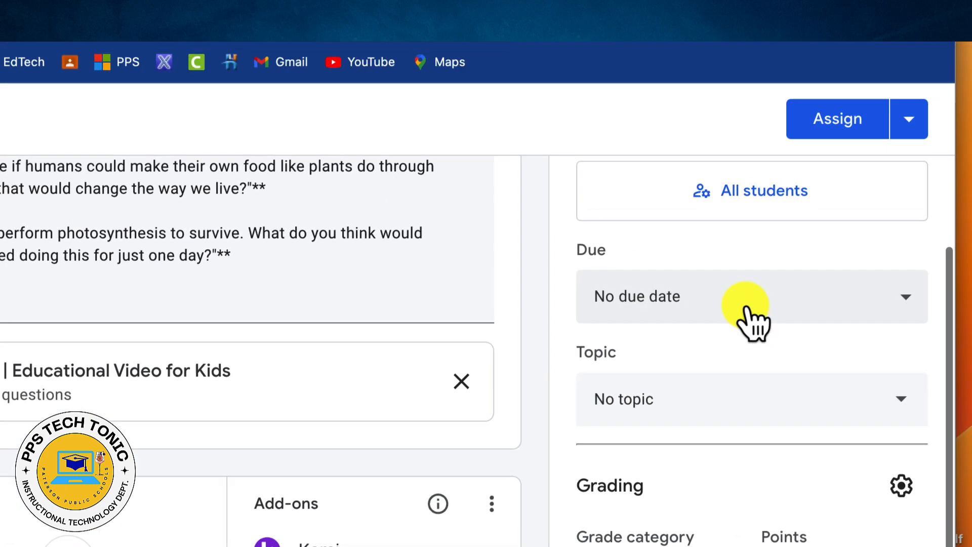
click(767, 319)
click(711, 338)
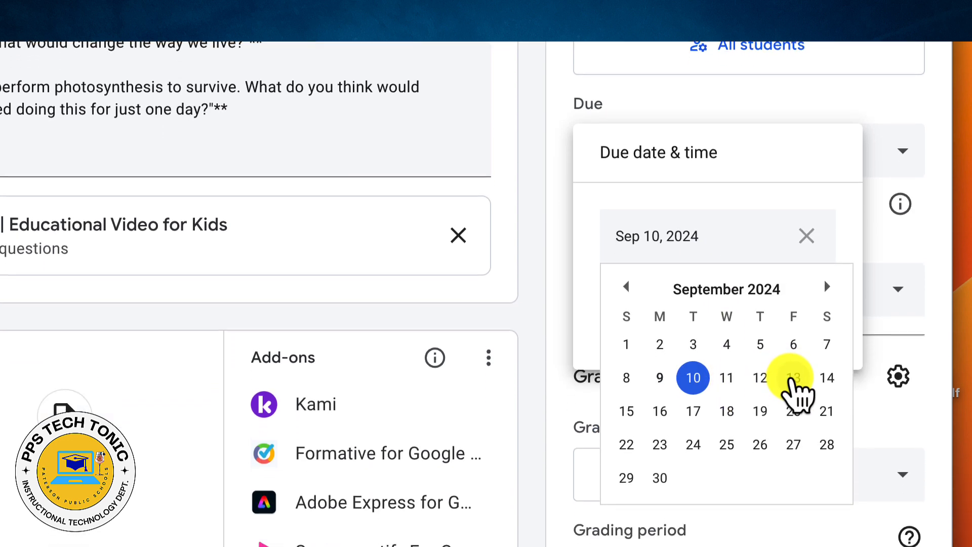
click(794, 380)
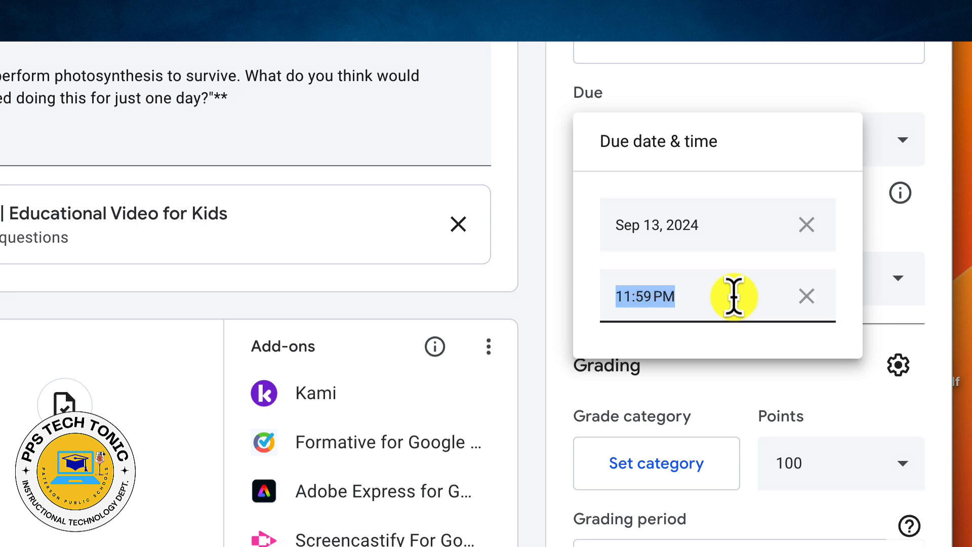
click(811, 304)
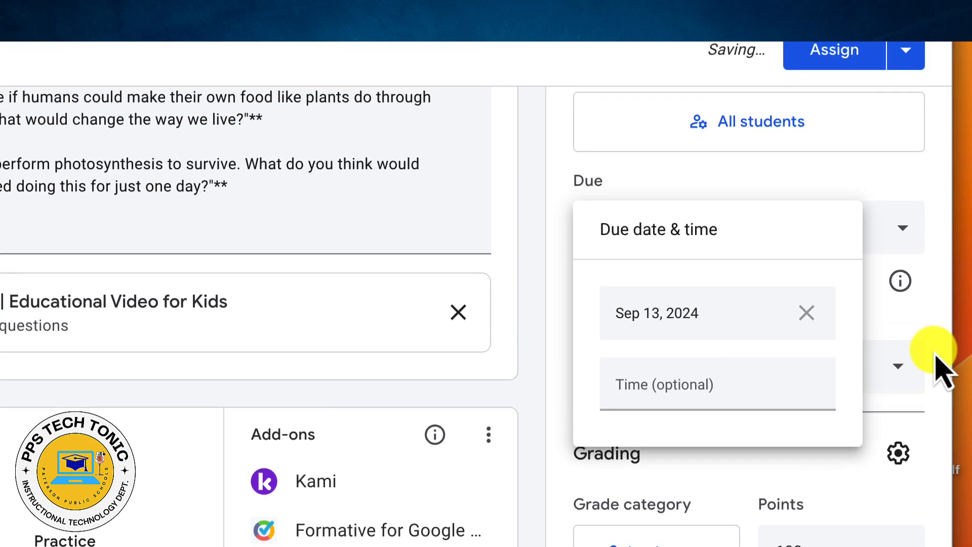
click(932, 349)
Open the class settings from the grade category option, examine the grade calculation settings, and return to the assignment.
scroll(937, 362, down, 1)
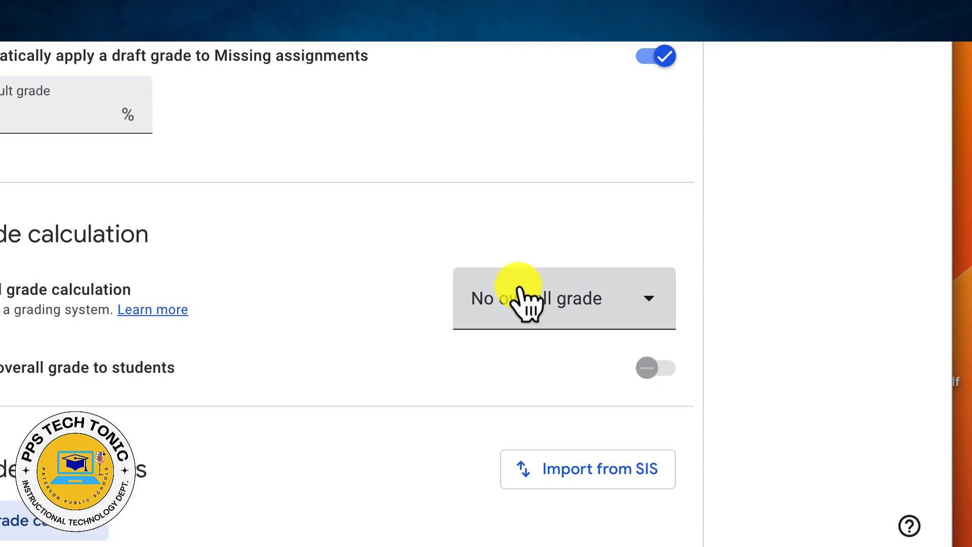
scroll(298, 304, down, 1)
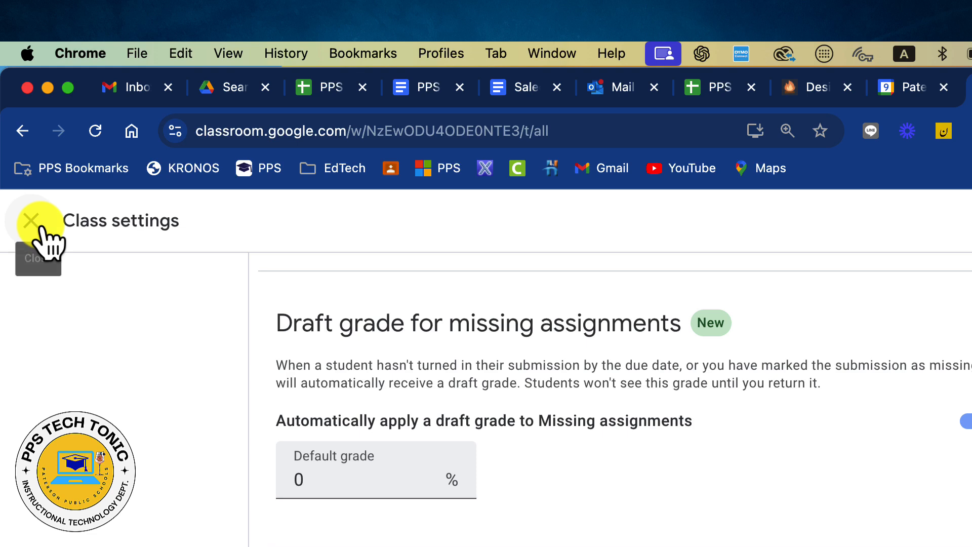
click(34, 221)
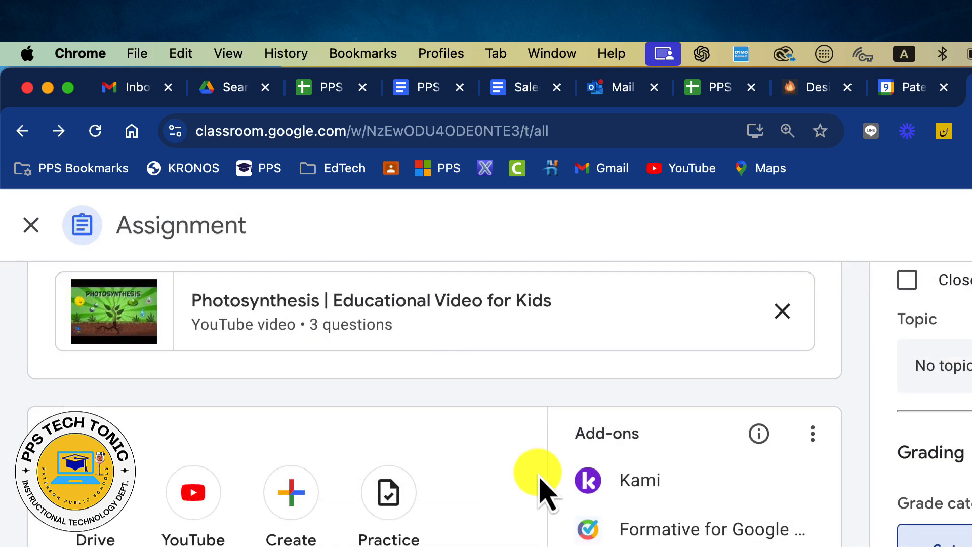
Check the assignment's grade sync options and leave the setting at No grade sync.
scroll(805, 304, down, 3)
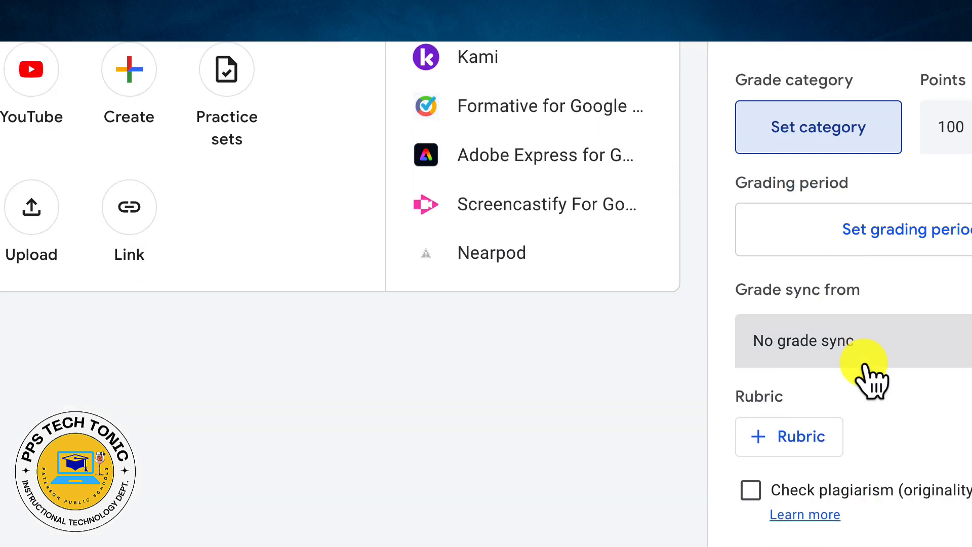
click(835, 359)
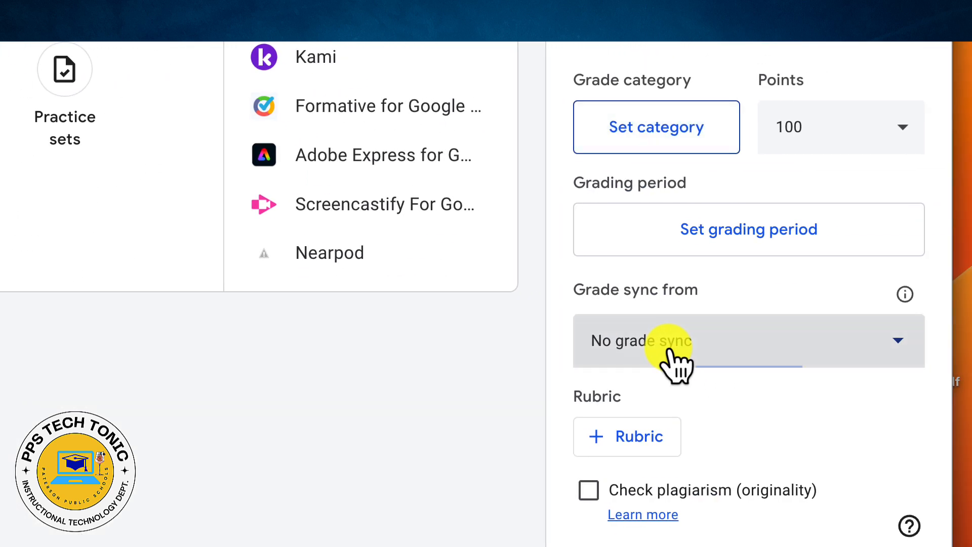
click(564, 304)
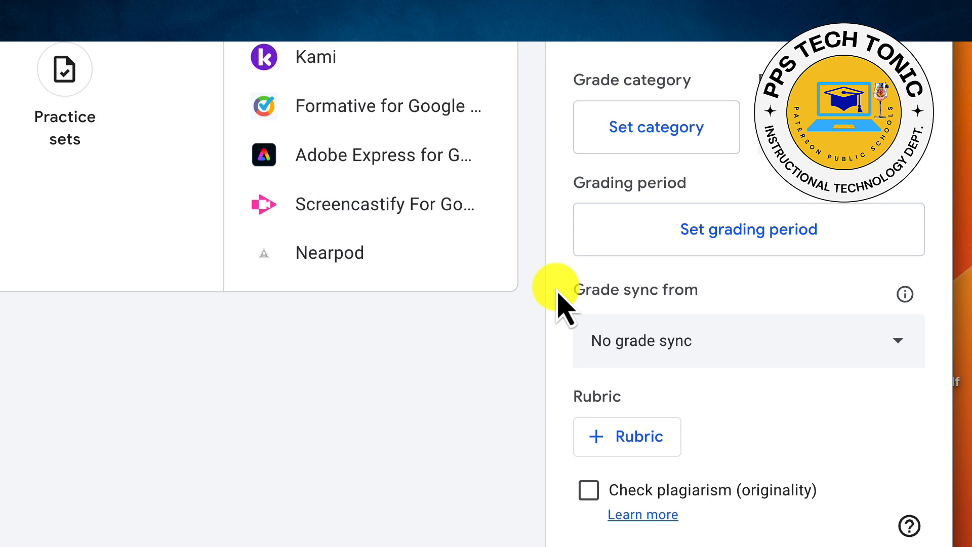
Assign the Photosynthesis assignment to all students in the class.
scroll(699, 258, up, 5)
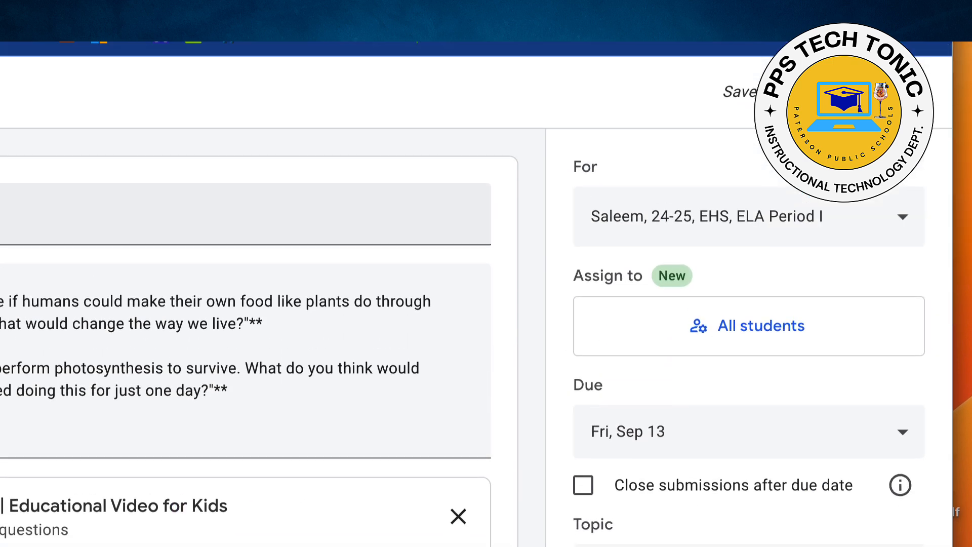
click(860, 224)
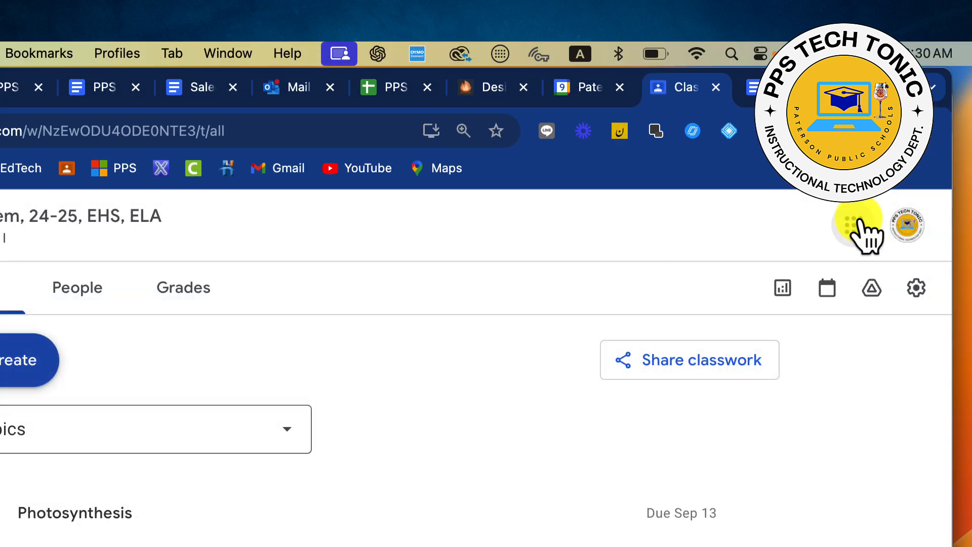